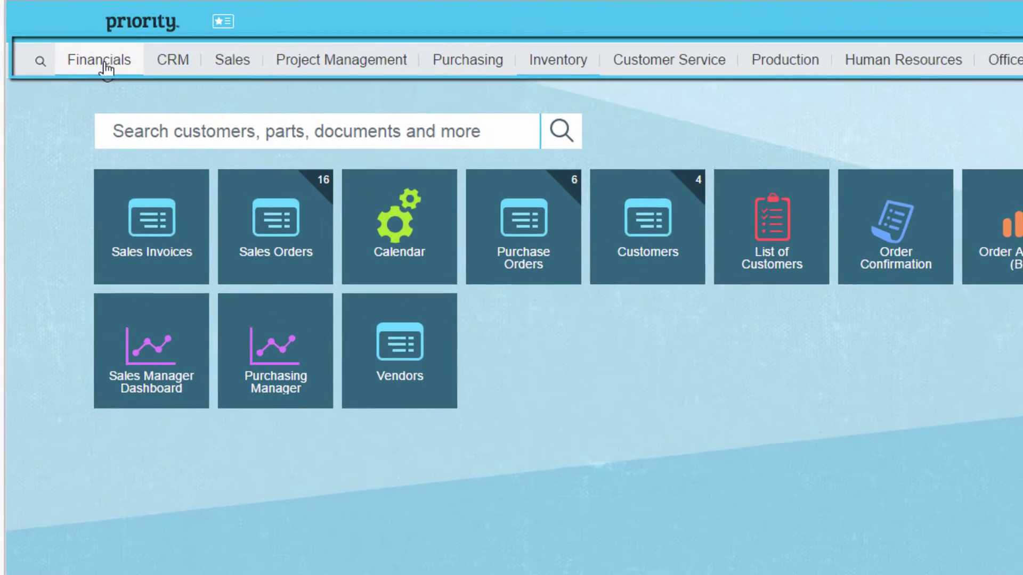
Add the Sales Orders form from the Orders group of the Sales module to the home page.
click(227, 65)
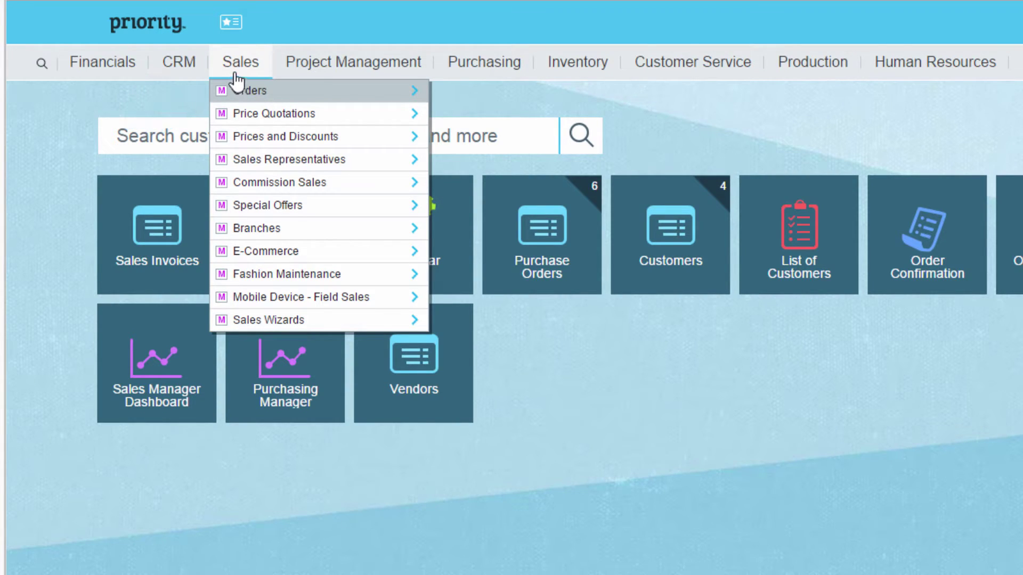
mouse_move(243, 96)
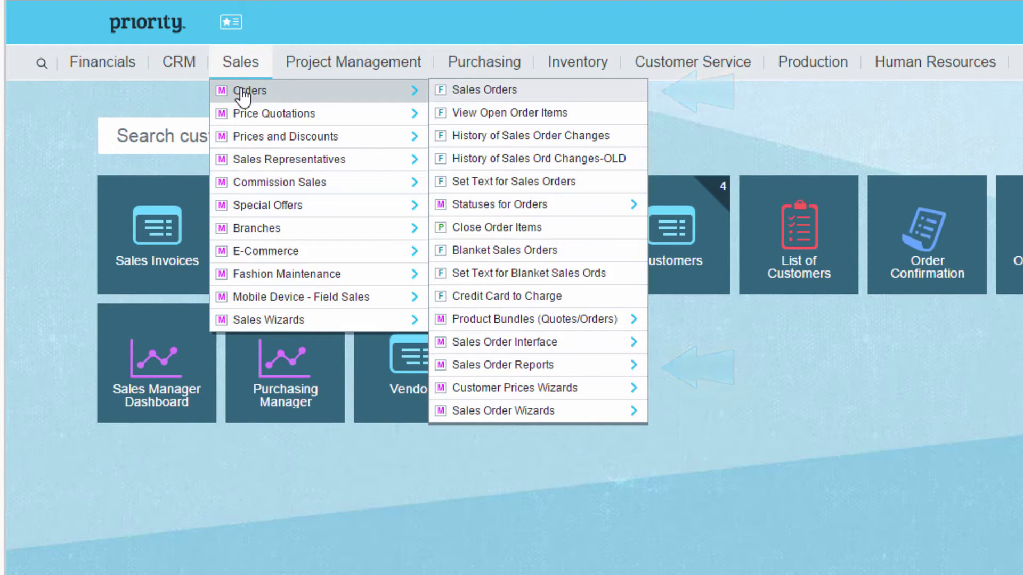
right_click(467, 96)
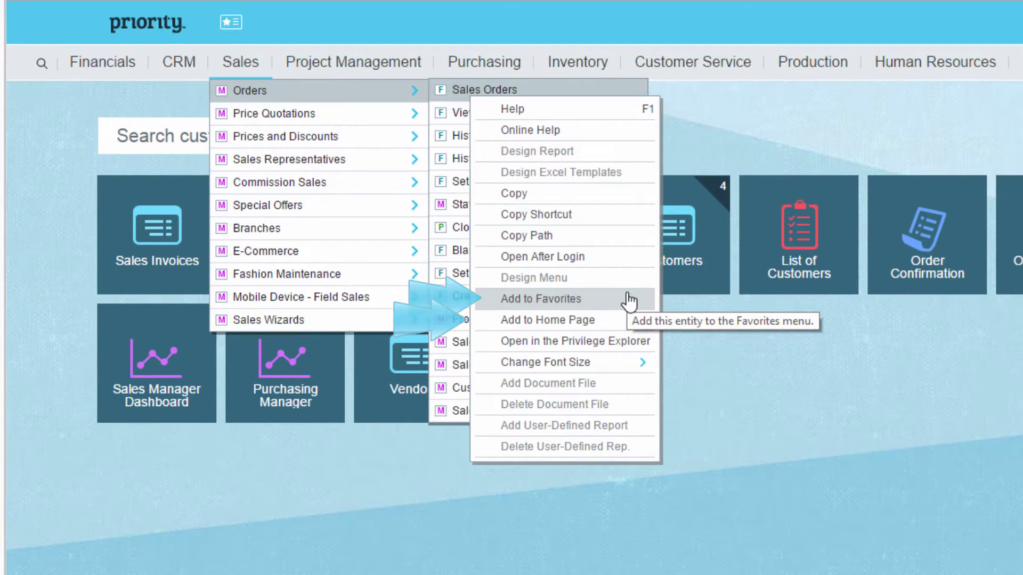
click(628, 320)
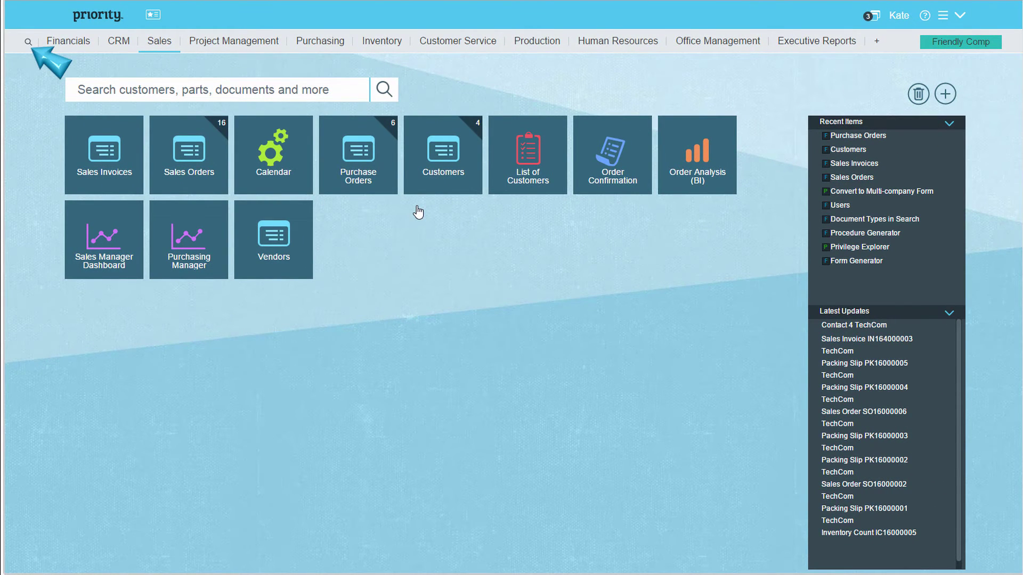
Search the system's entities for "Sales" and display the path of the Sales Orders form.
click(29, 42)
text(Sales)
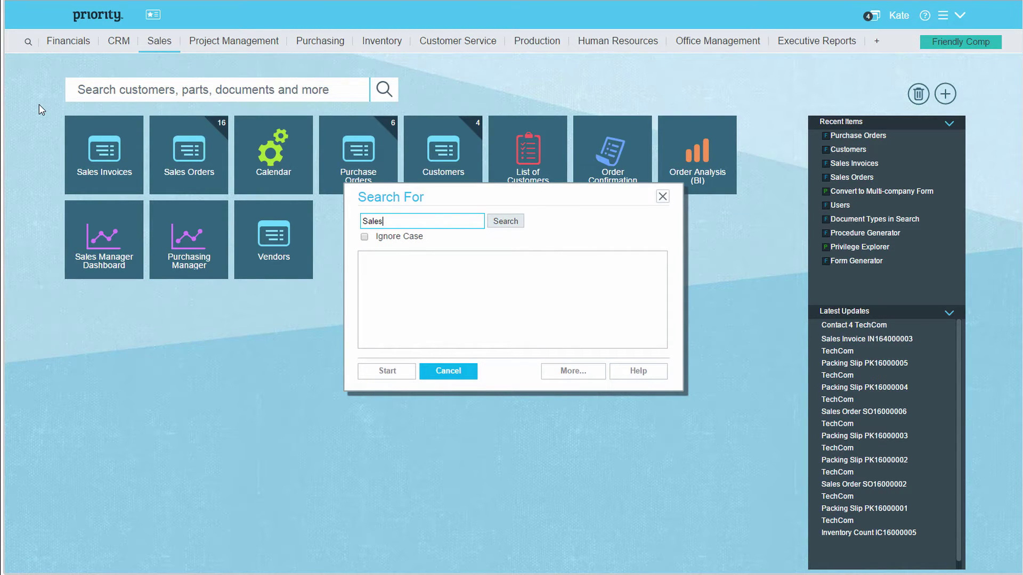
key(Return)
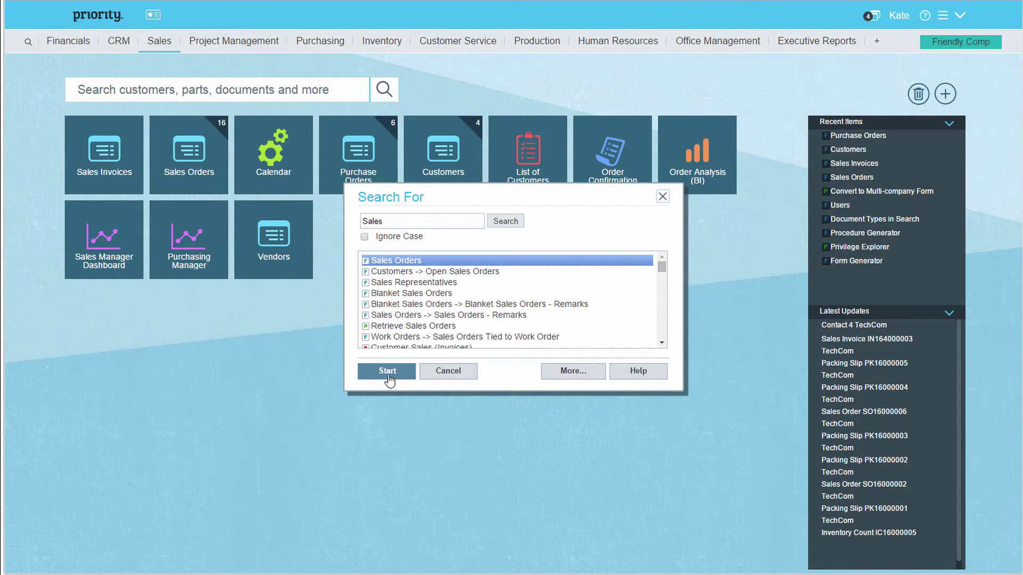
click(570, 373)
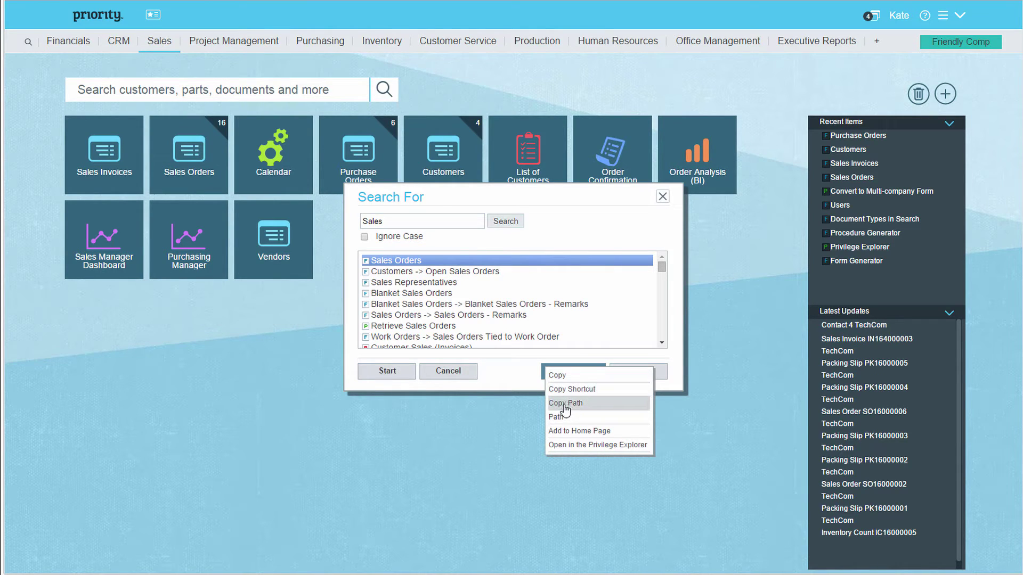
click(558, 417)
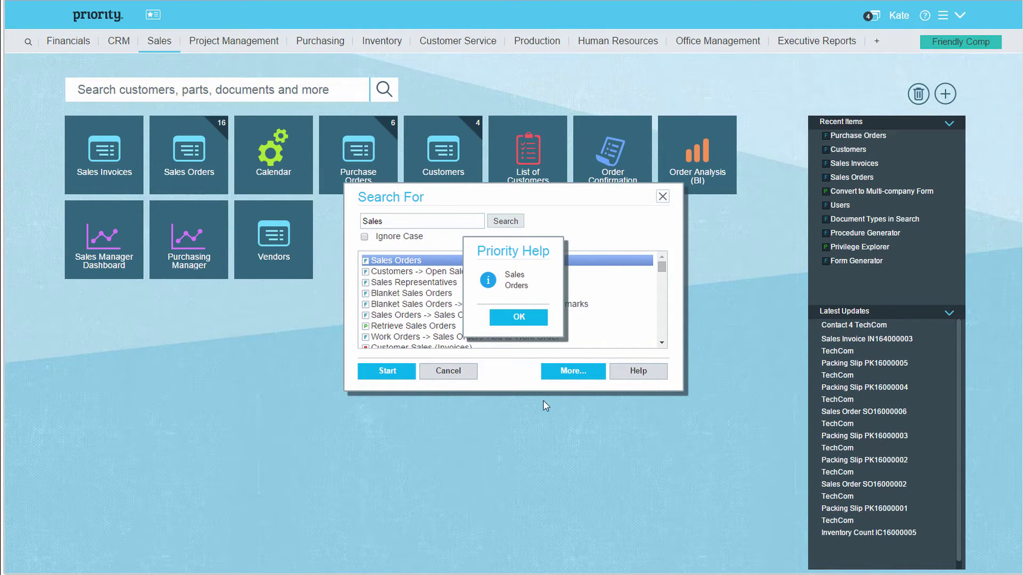
click(541, 322)
Add the Sales Orders search result to the home page and close the search.
click(577, 372)
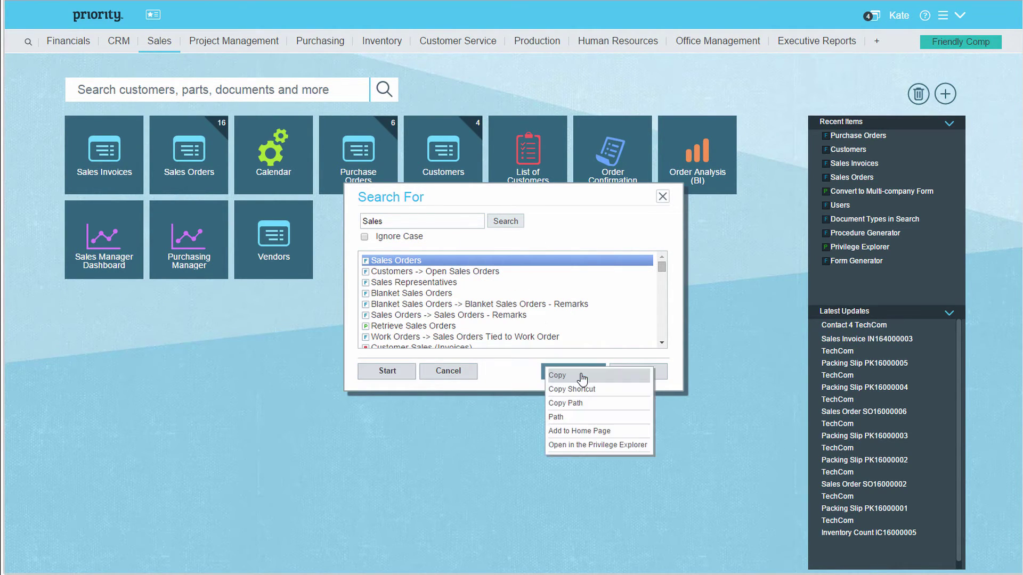
click(631, 431)
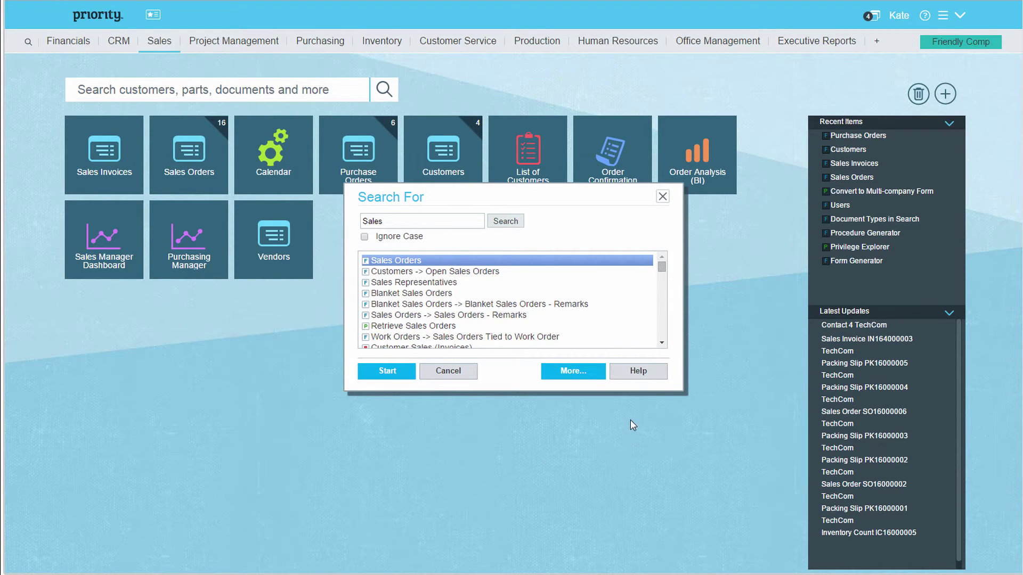
click(662, 197)
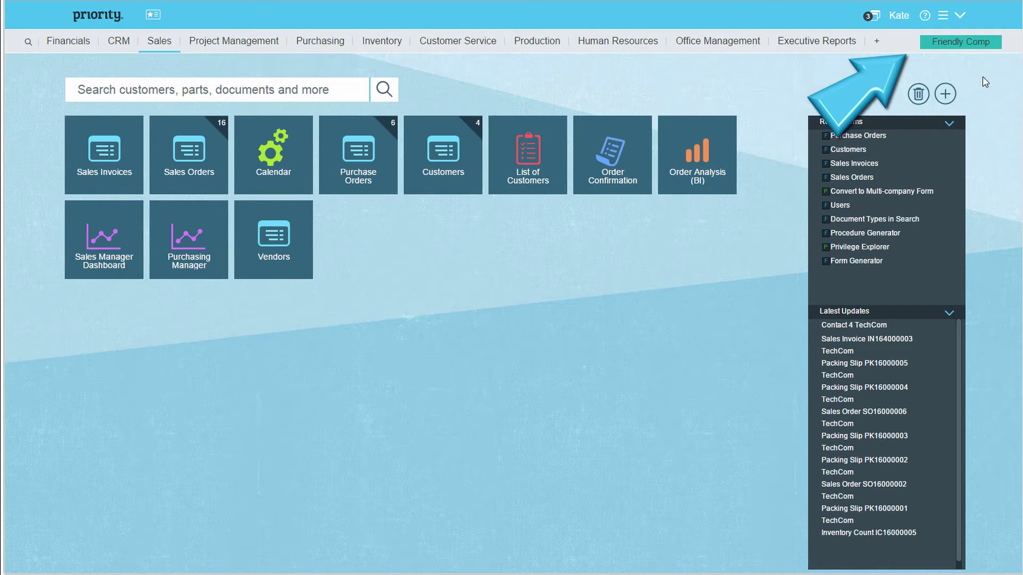
View the company selection dialog and close it without switching company.
click(994, 46)
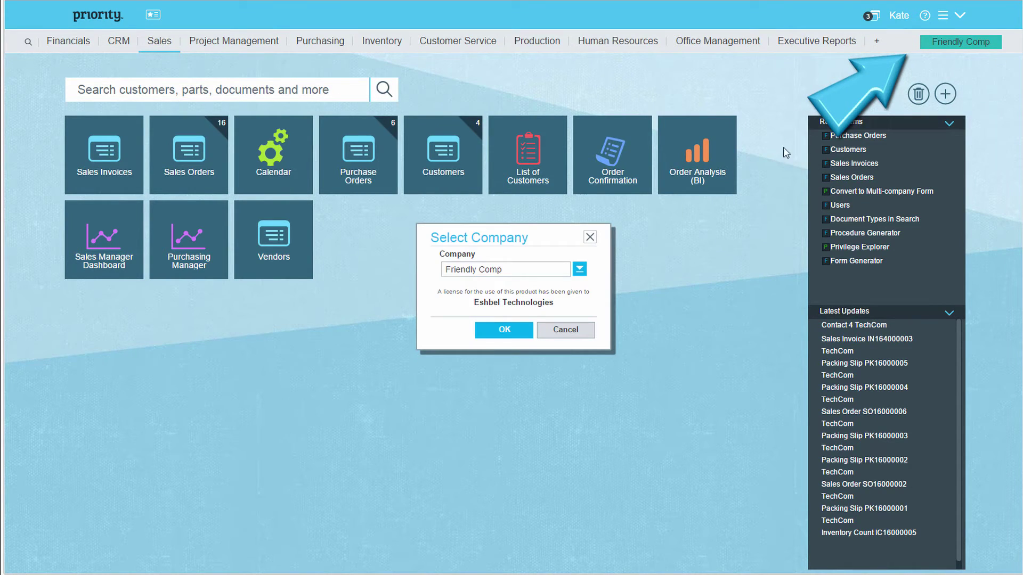
click(589, 237)
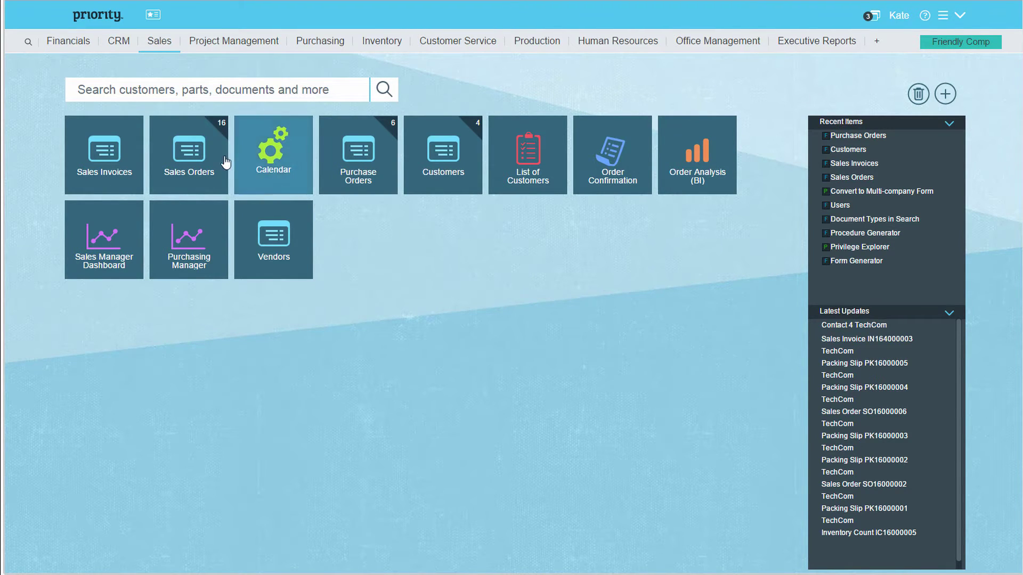
Open the Sales Orders form from the home page and hide the main module bar.
click(208, 157)
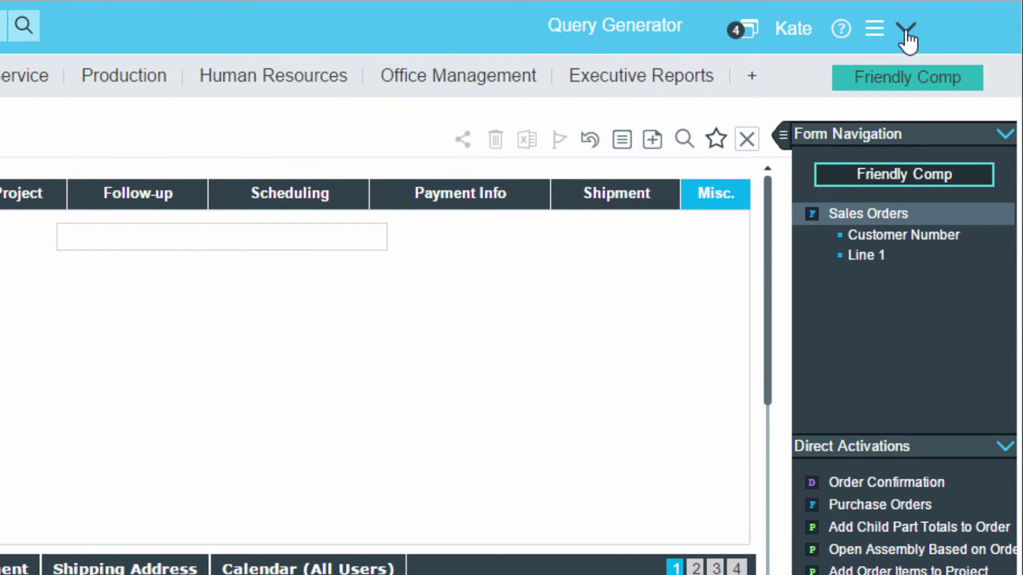
click(906, 33)
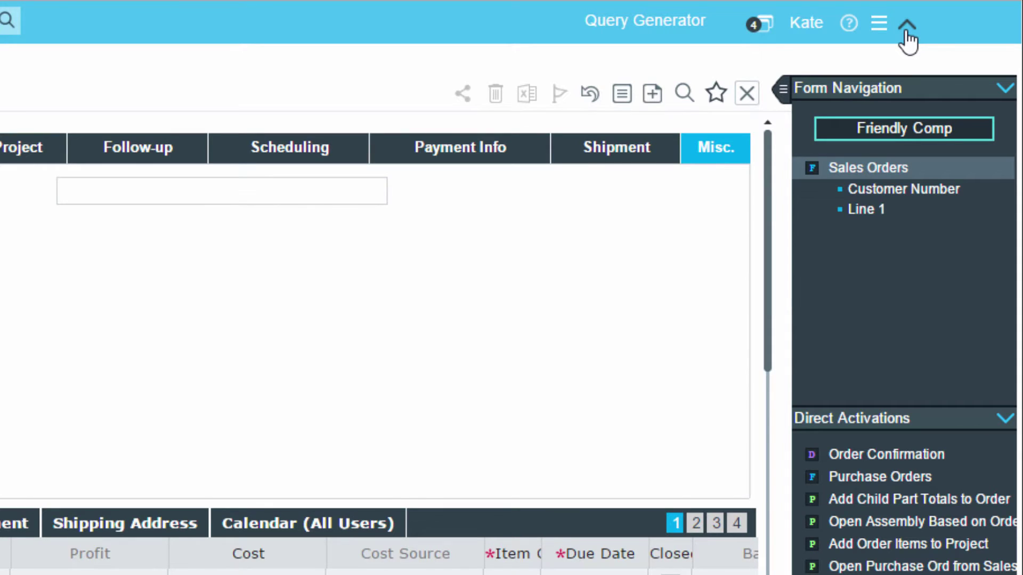
Review the available File and Mail commands, including the mail options, and the list of help resources.
click(880, 27)
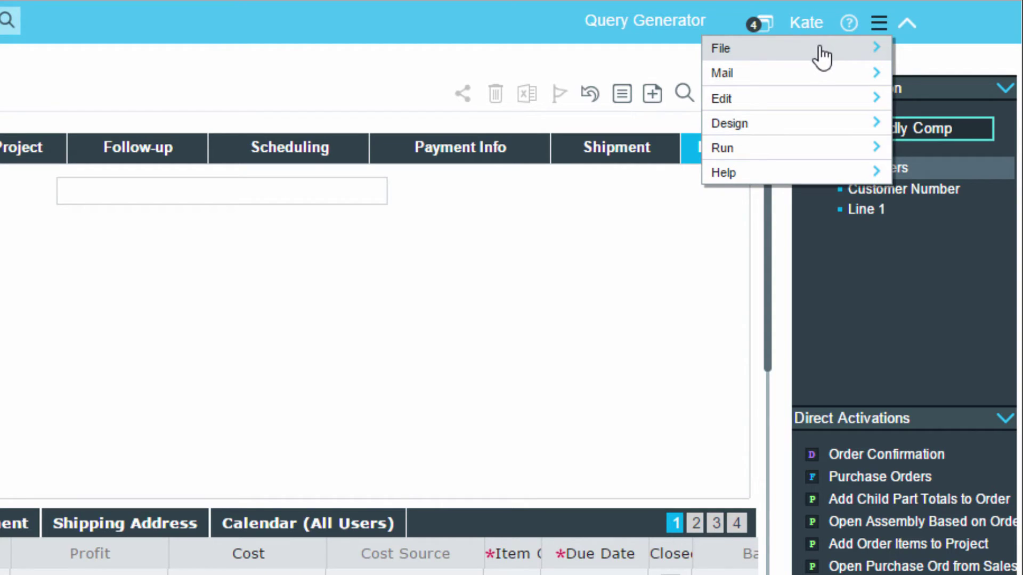
click(798, 49)
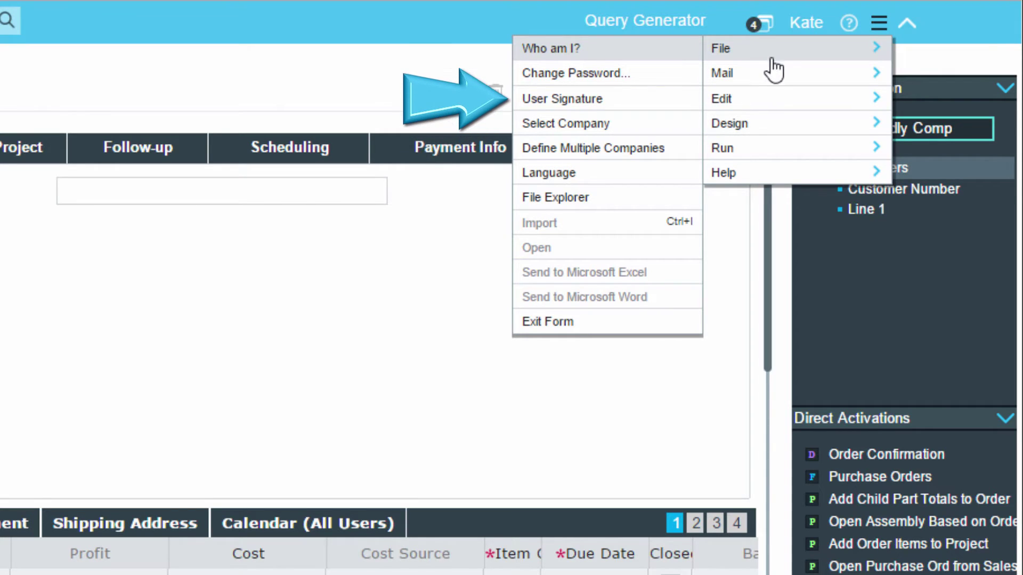
click(773, 75)
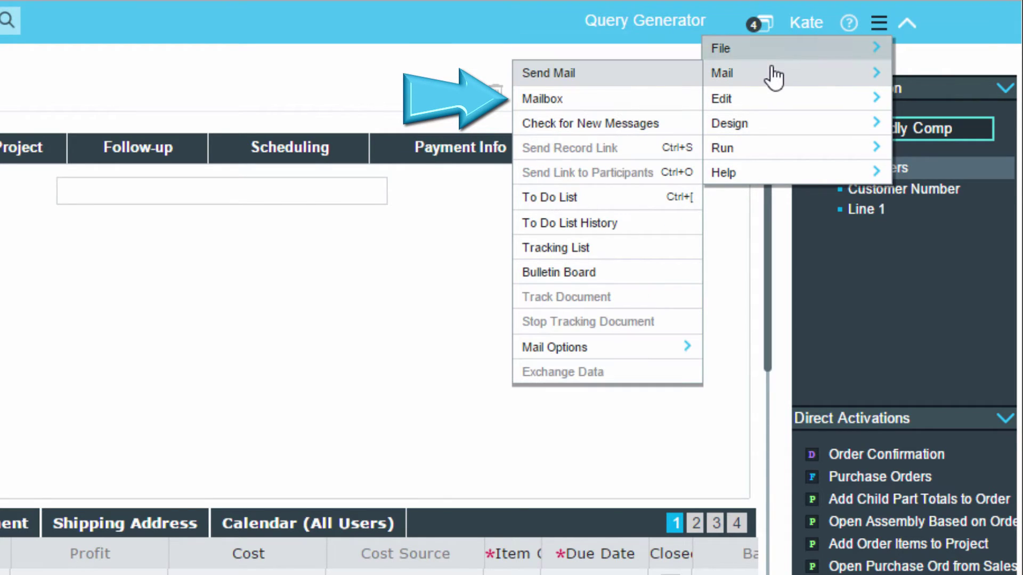
click(629, 356)
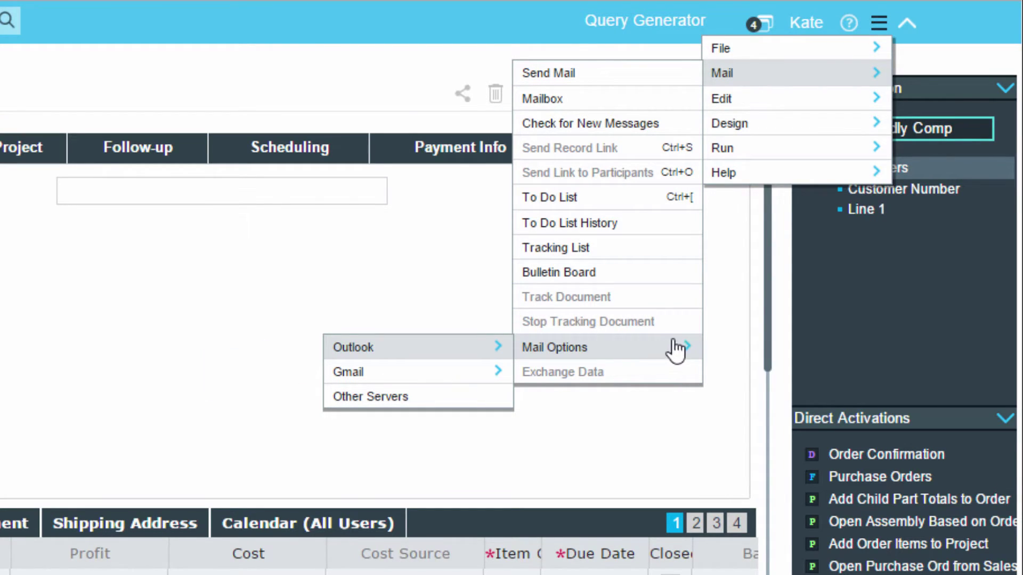
click(851, 23)
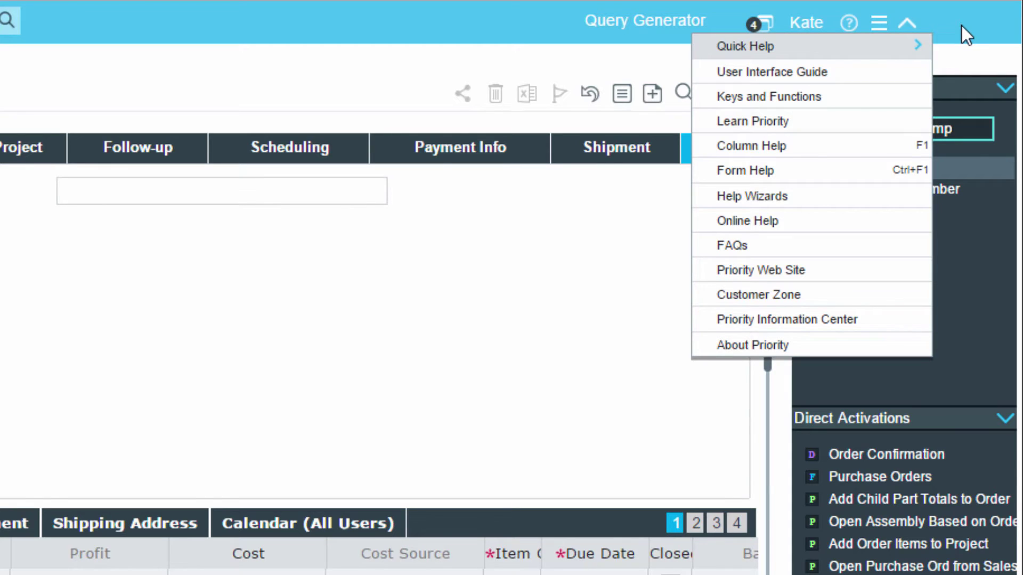
click(833, 25)
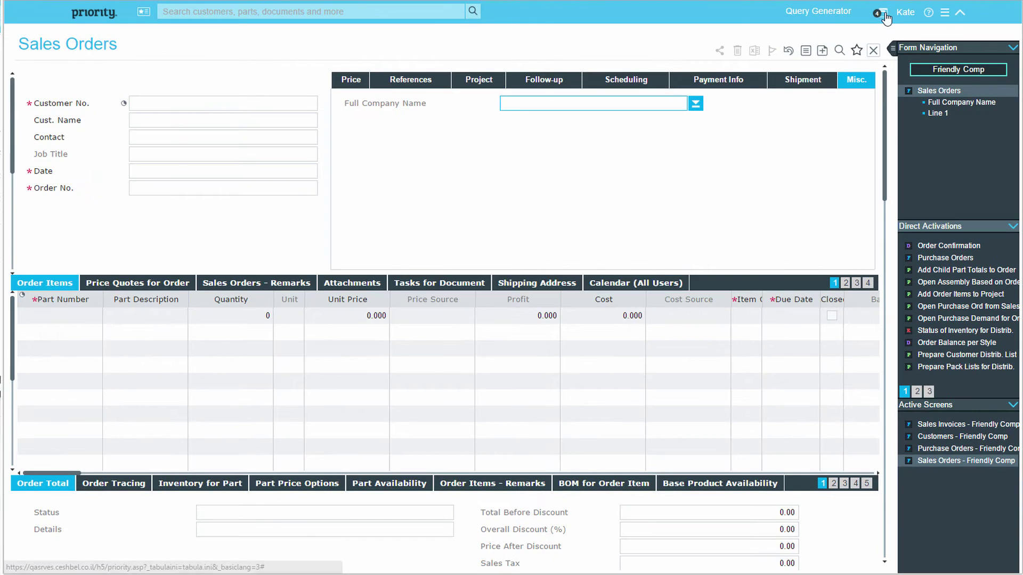
Close all active screens except Sales Orders.
click(884, 16)
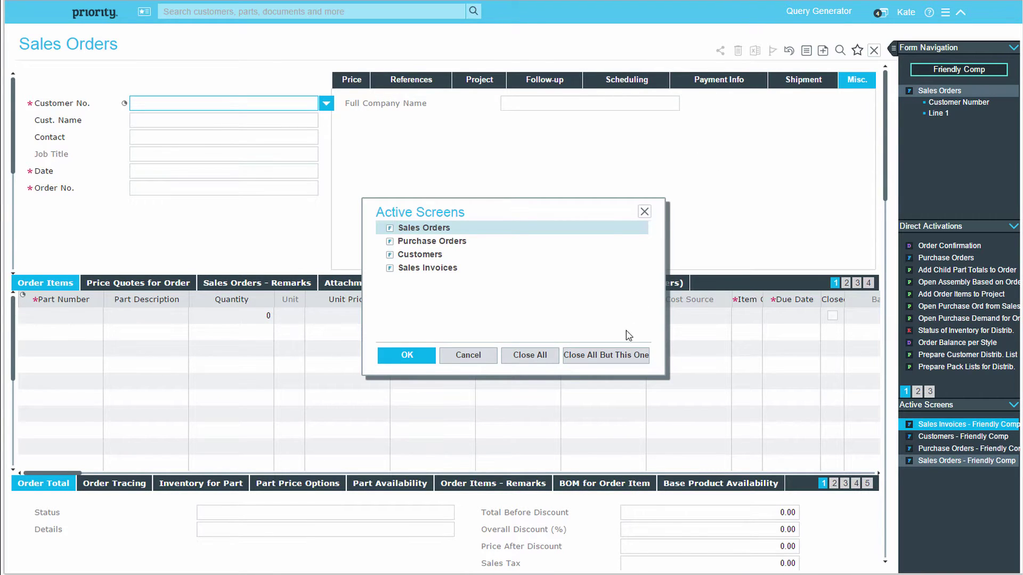
click(627, 354)
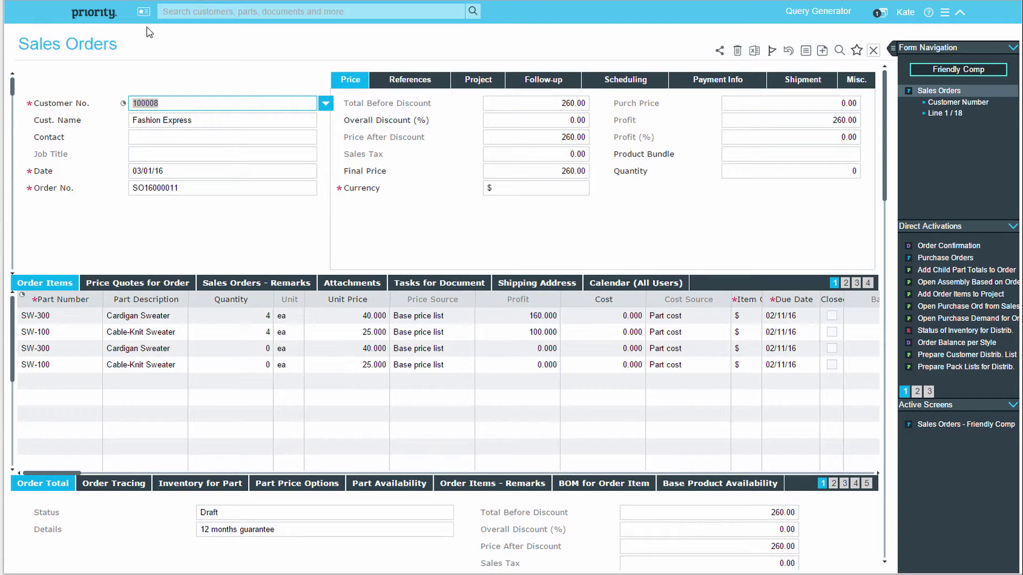
click(142, 11)
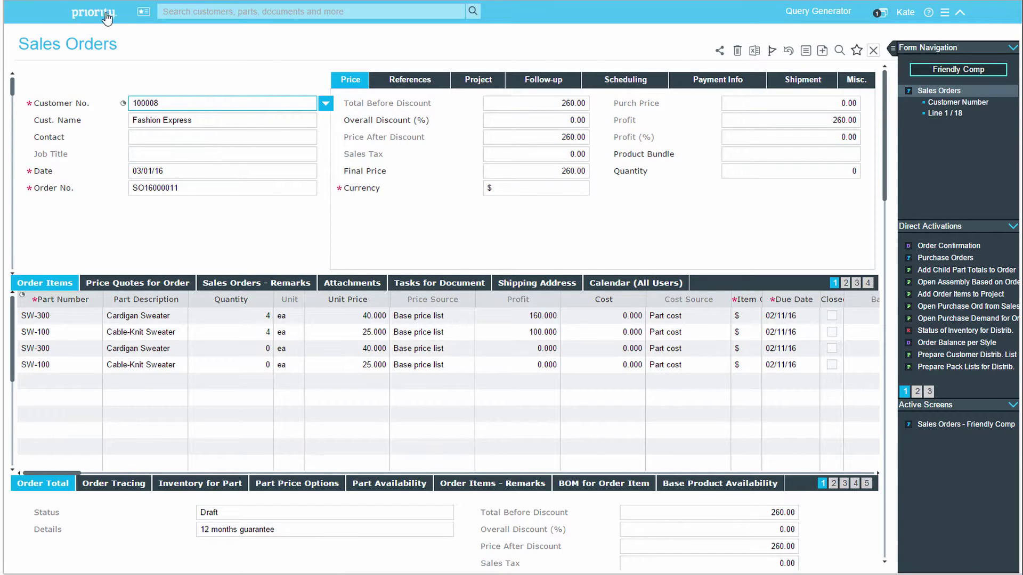
click(105, 16)
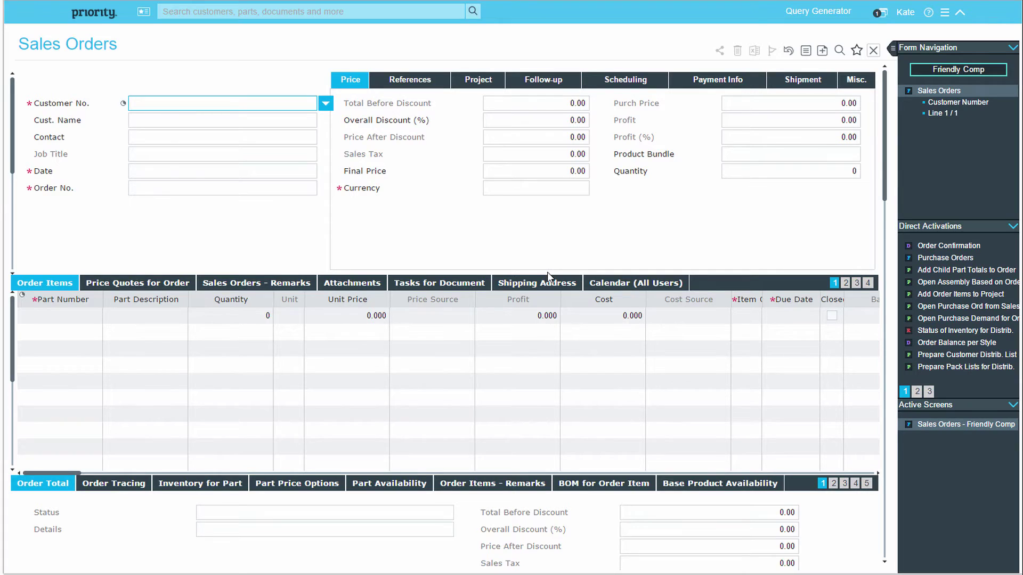
Query the Sales Orders form for orders with the date pattern ??/??/16.
key(F11)
key(Tab)
key(Tab)
key(Tab)
key(Tab)
text(??/01/16)
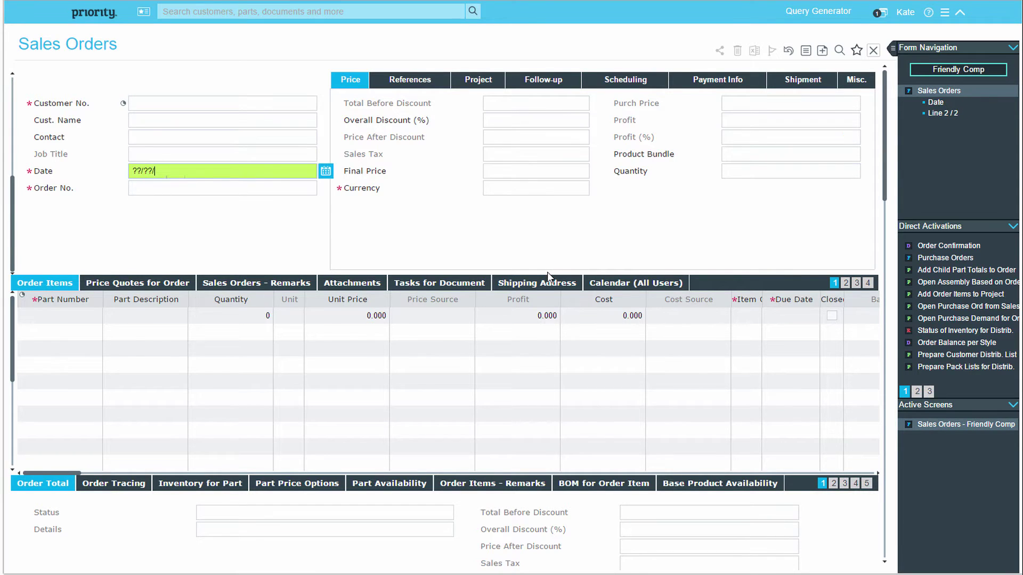
key(Return)
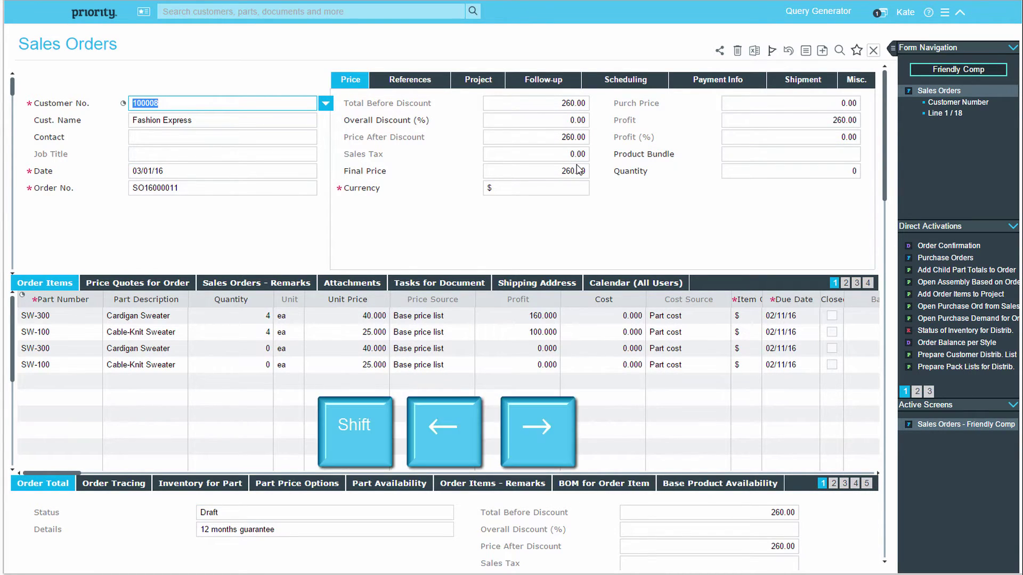
Browse the References, Project and Follow-up details of the Fashion Express order and return to its Price details.
key(shift+Right)
key(shift+Right)
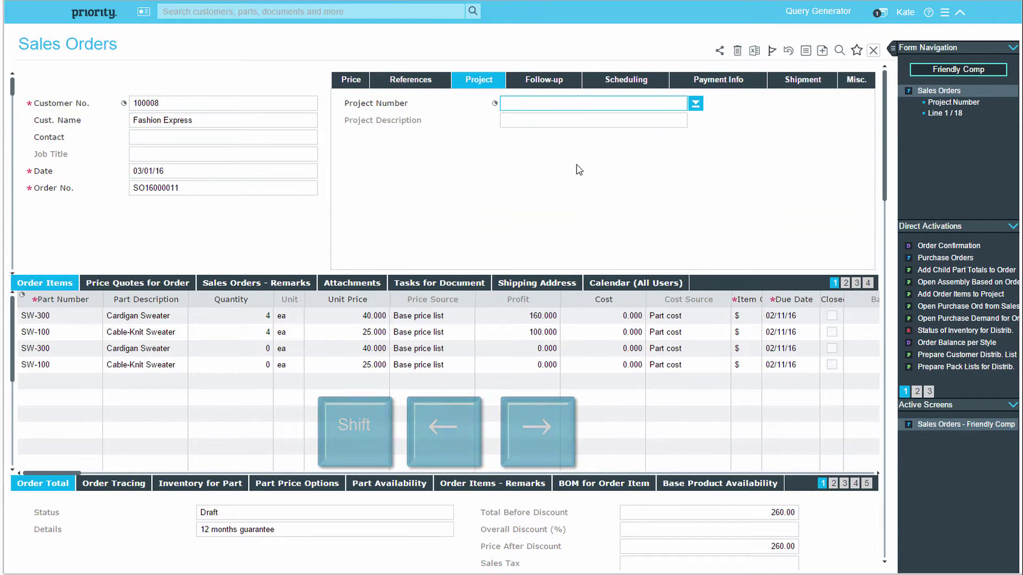
key(shift+Right)
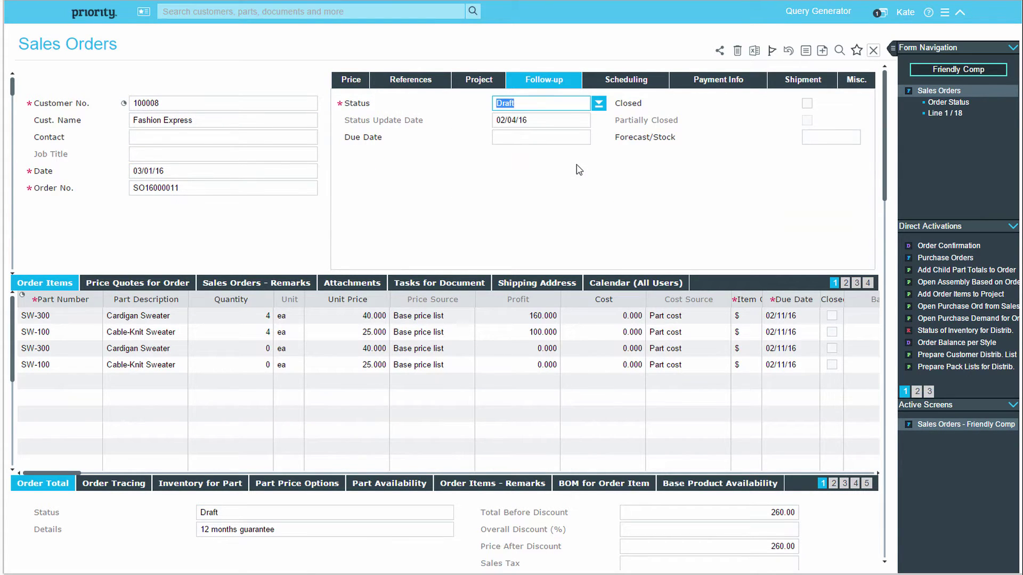
click(350, 79)
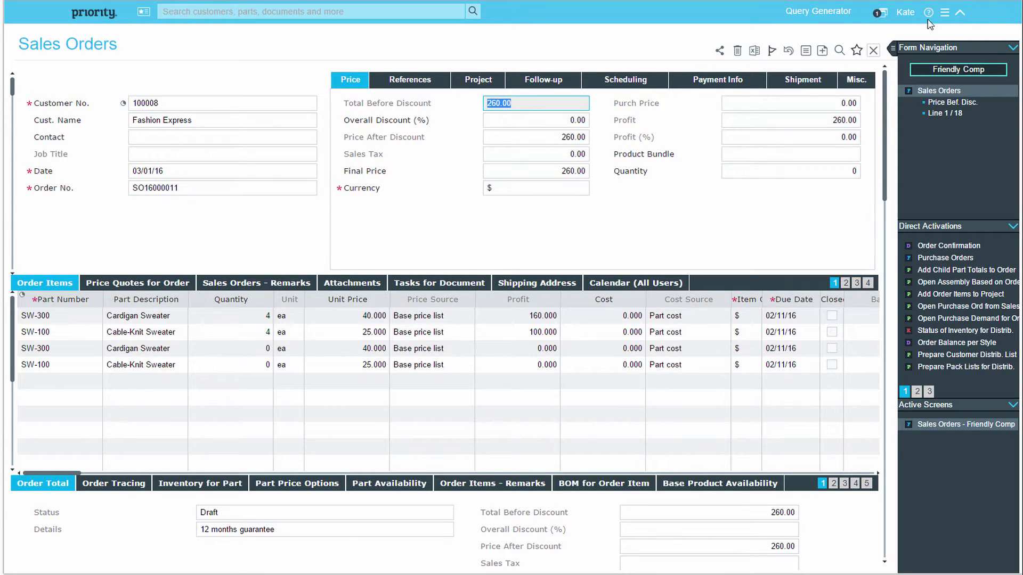
View the options for the Overall Discount (%) field of the Price group in Organize Fields, then close without changes.
click(944, 13)
mouse_move(902, 67)
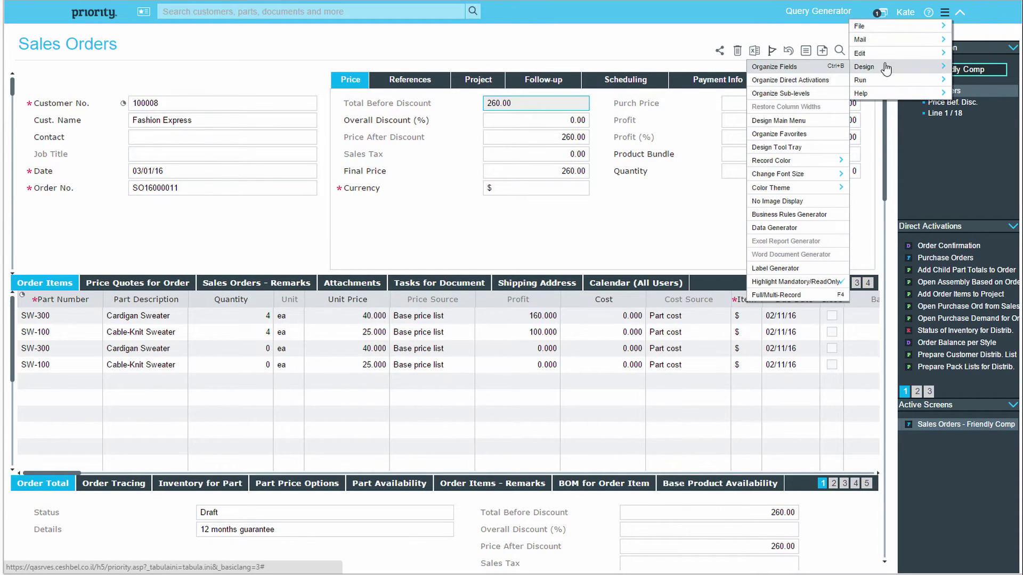
click(835, 69)
click(403, 206)
right_click(447, 242)
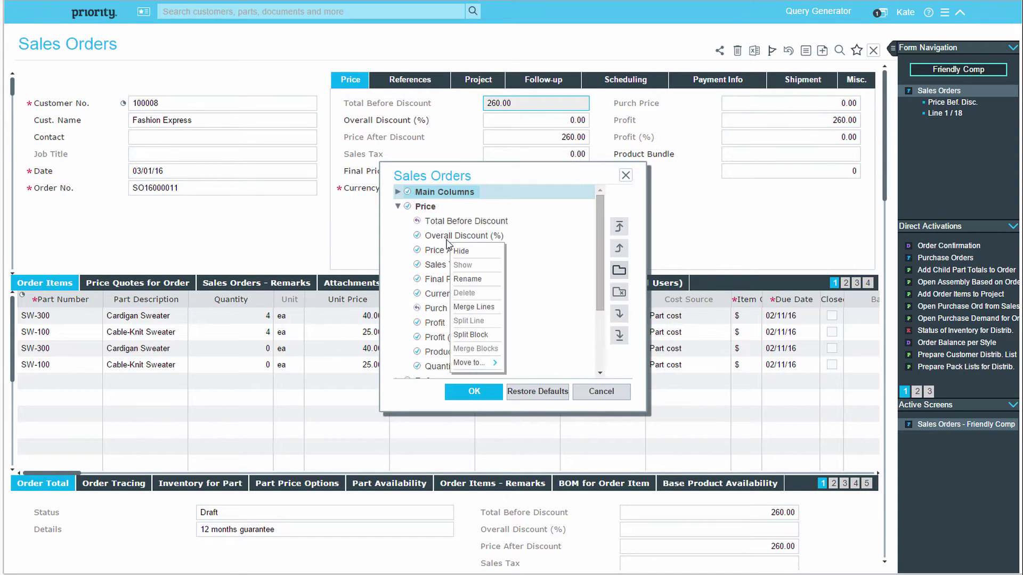
click(626, 176)
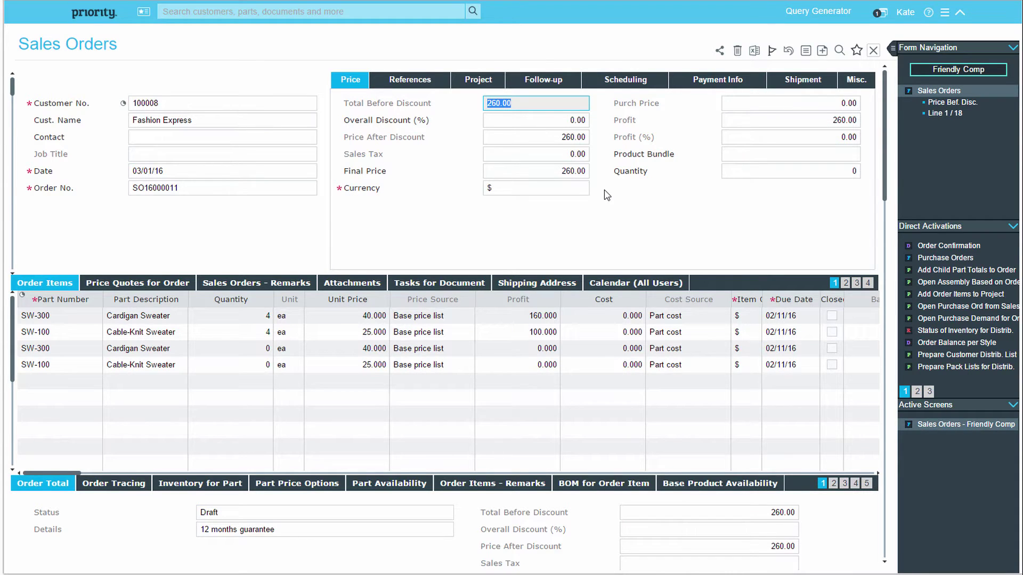
Switch the sales orders to the multi-record table view and back to the full-record view.
key(F4)
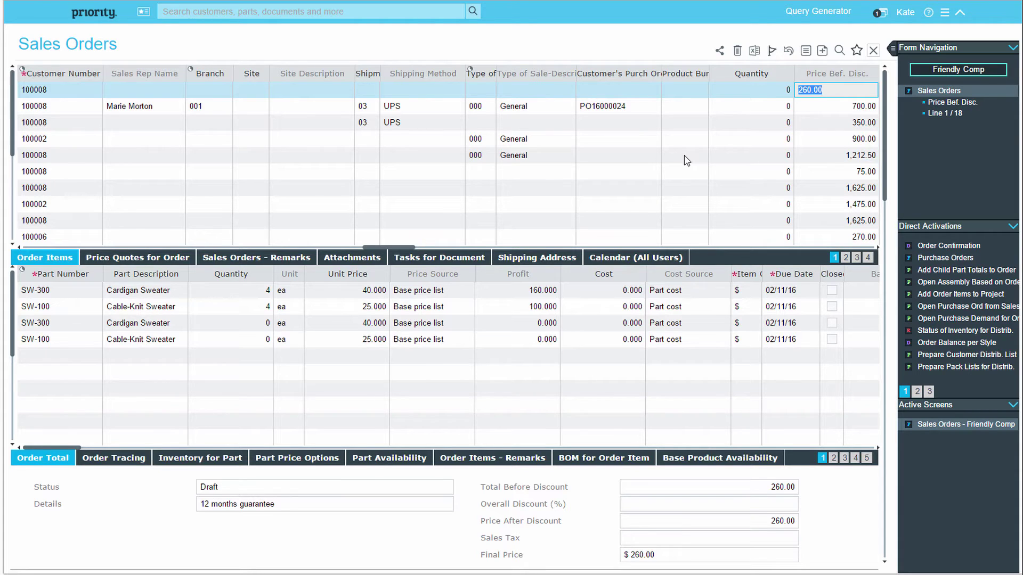
key(F2)
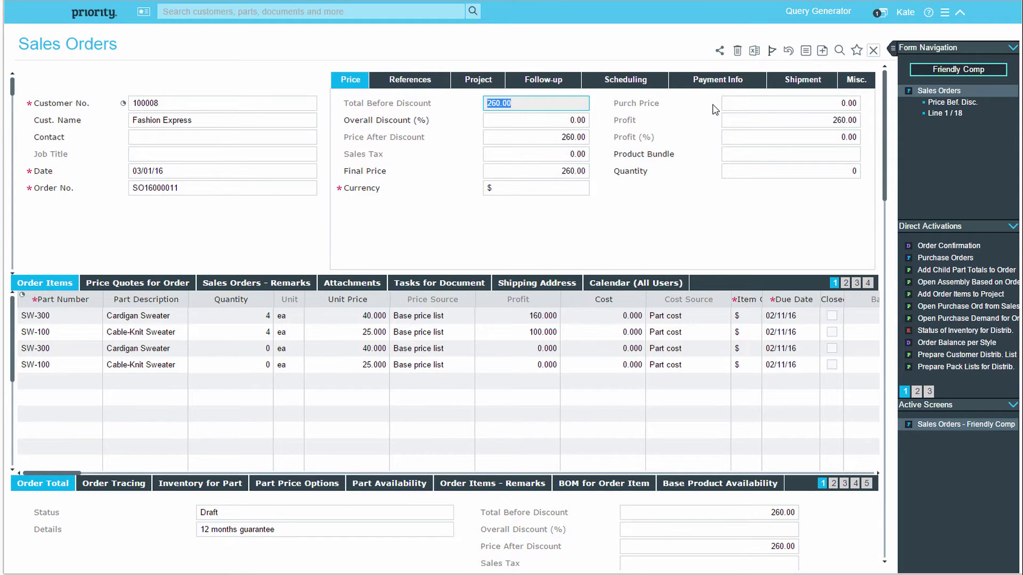
Move through the Fashion Express order's Price fields as far as Product Bundle, and return to the Customer No. field.
key(Tab)
key(Tab)
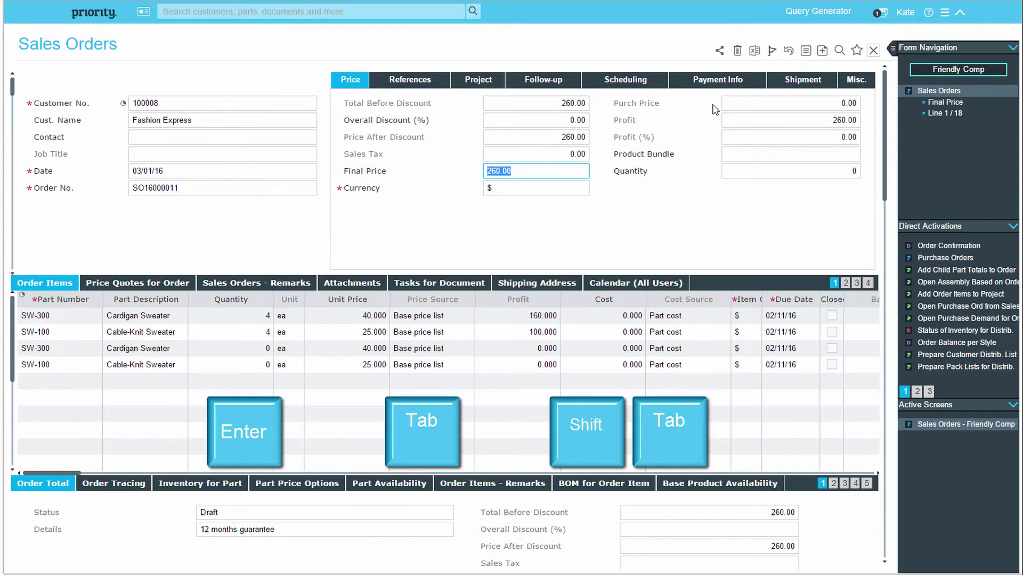
key(Tab)
key(Tab)
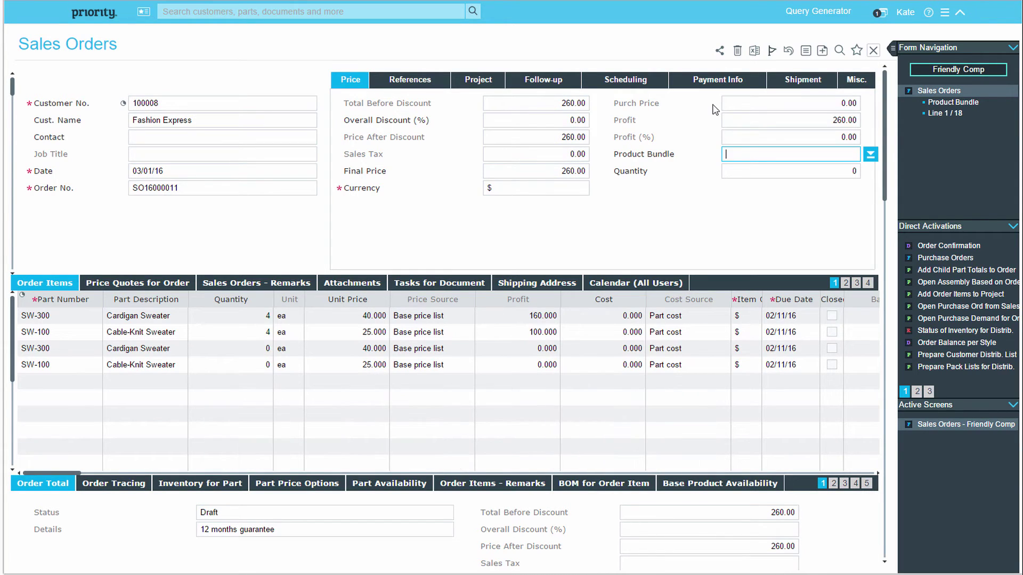
click(170, 101)
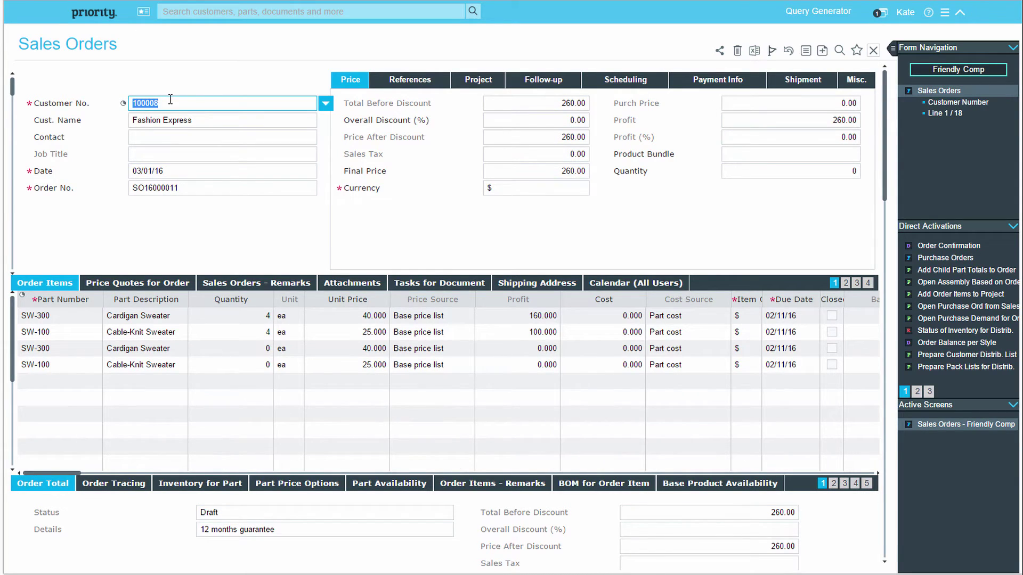
Browse forward and back through the retrieved sales order records, starting from the first Fashion Express order.
key(Page_Down)
key(Page_Down)
key(Page_Up)
key(Page_Up)
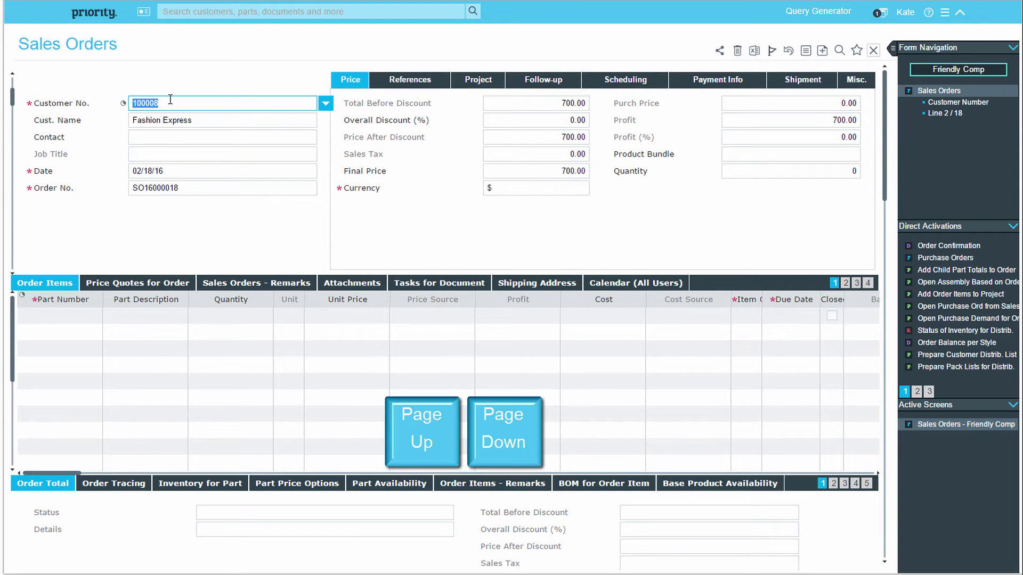
drag(12, 86, 13, 155)
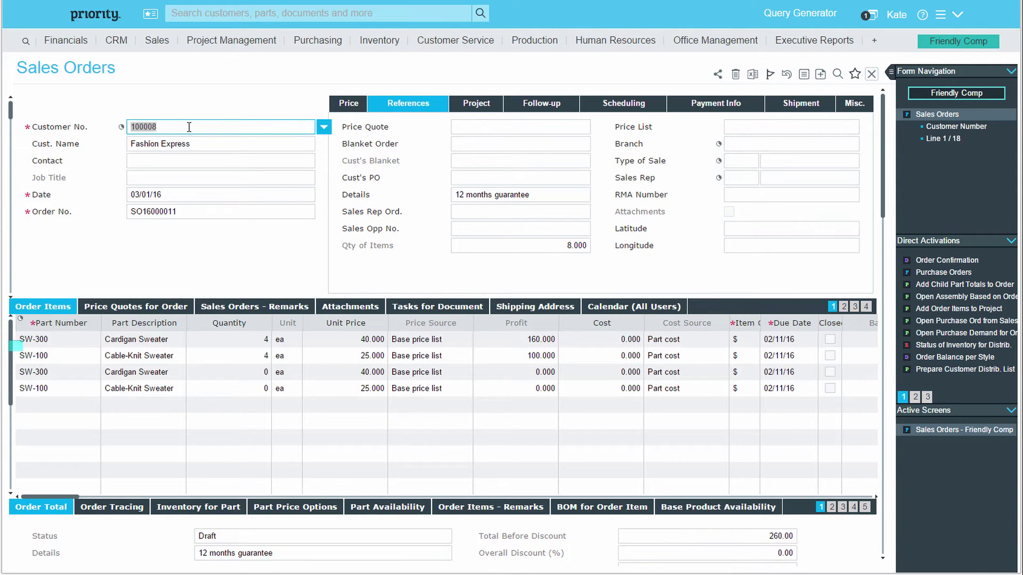
Open the Customers form for Fashion Express from the sales order's Customer No. field.
click(190, 131)
key(F6)
key(F6)
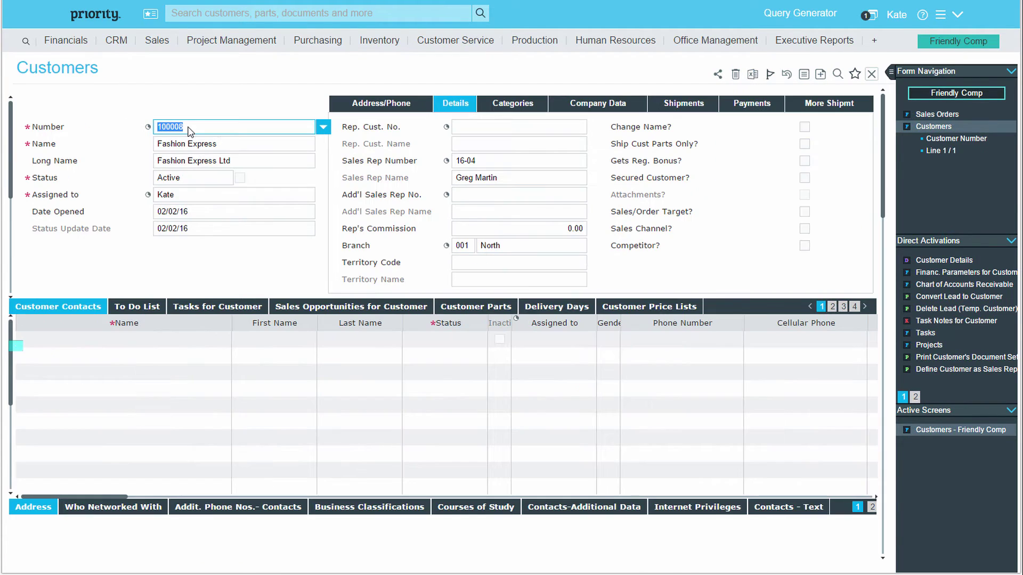
Add a customer contact for Fashion Express by entering the contact's full name, and return to the sales order.
click(145, 340)
text(Je)
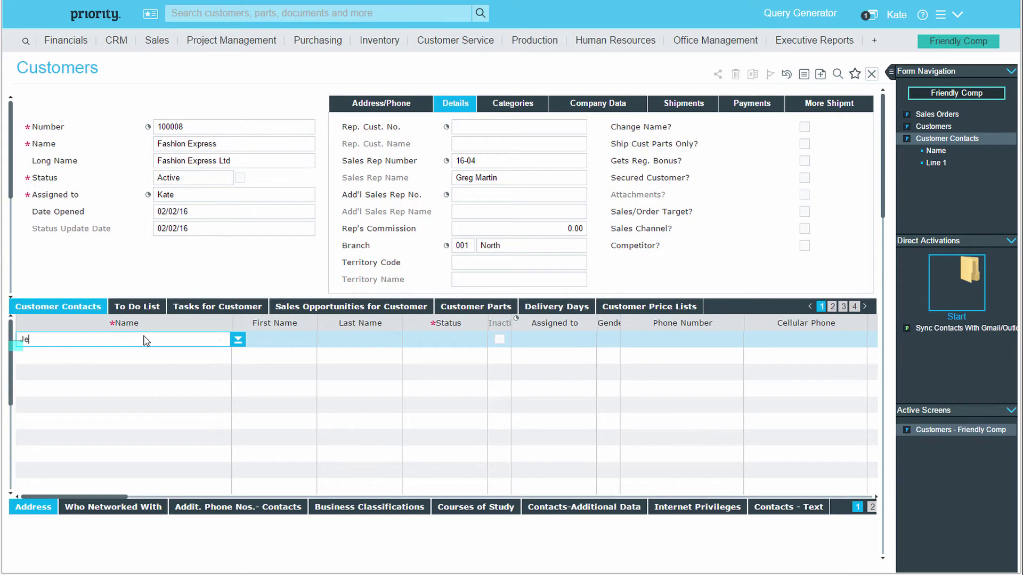
text(an Tucker)
key(Down)
key(Escape)
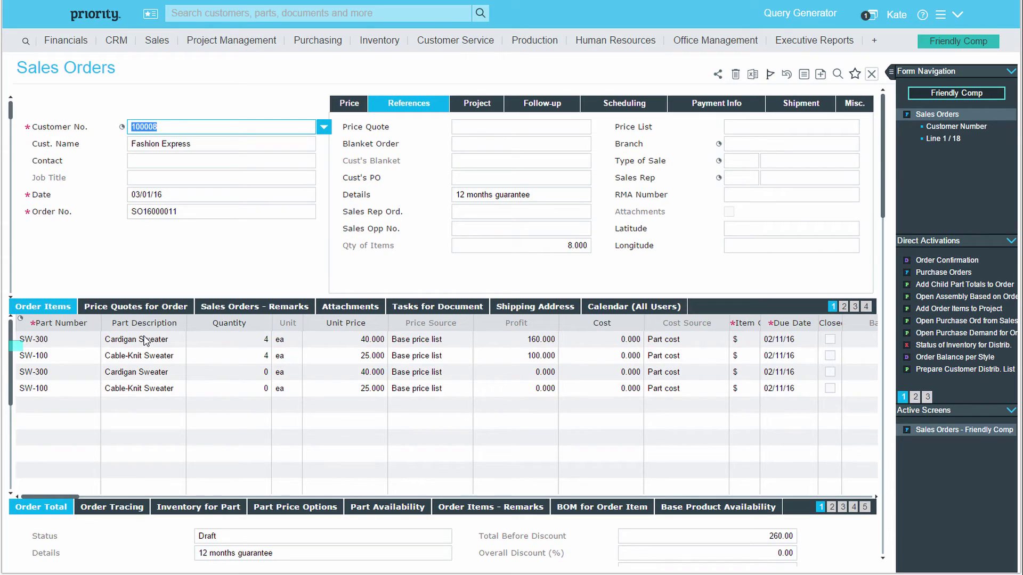
Fill the Fashion Express order's Contact field with the contact recorded for that customer.
key(Tab)
key(Tab)
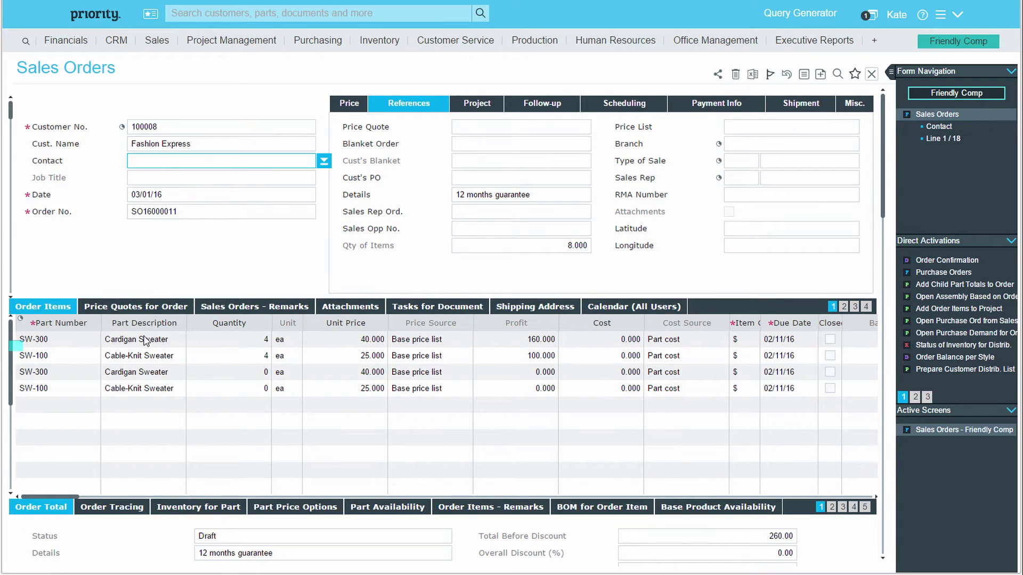
key(F6)
key(Return)
key(Tab)
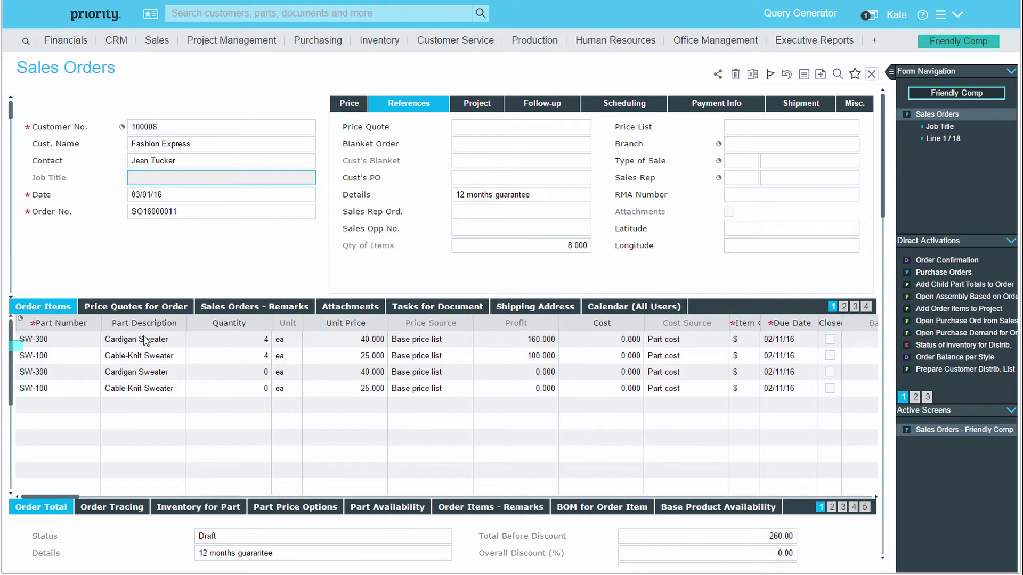
Enter the Order Items of the TechCom order and switch them to the full-record view and back to the multi-record table.
scroll(221, 178, down, 10)
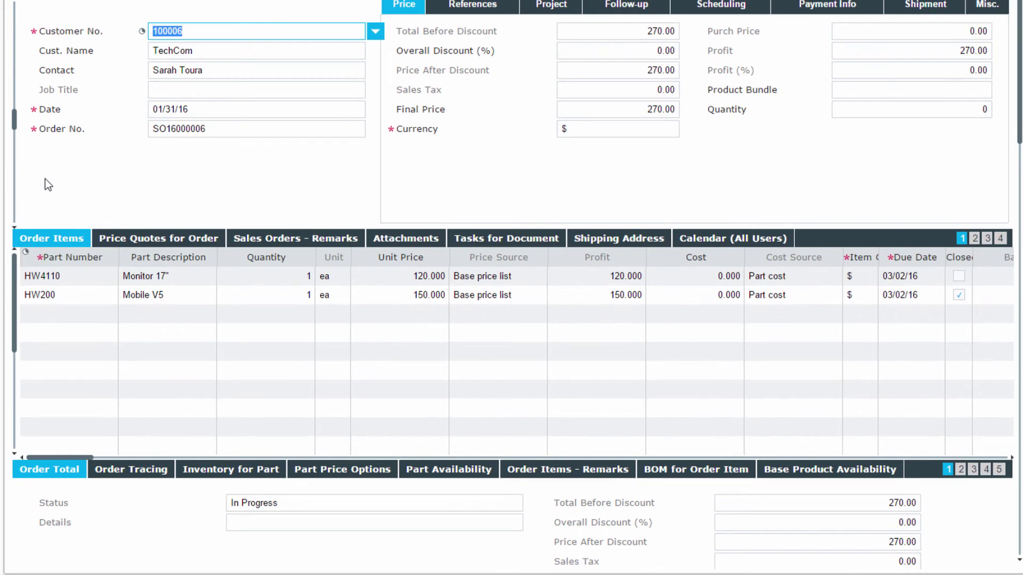
click(46, 235)
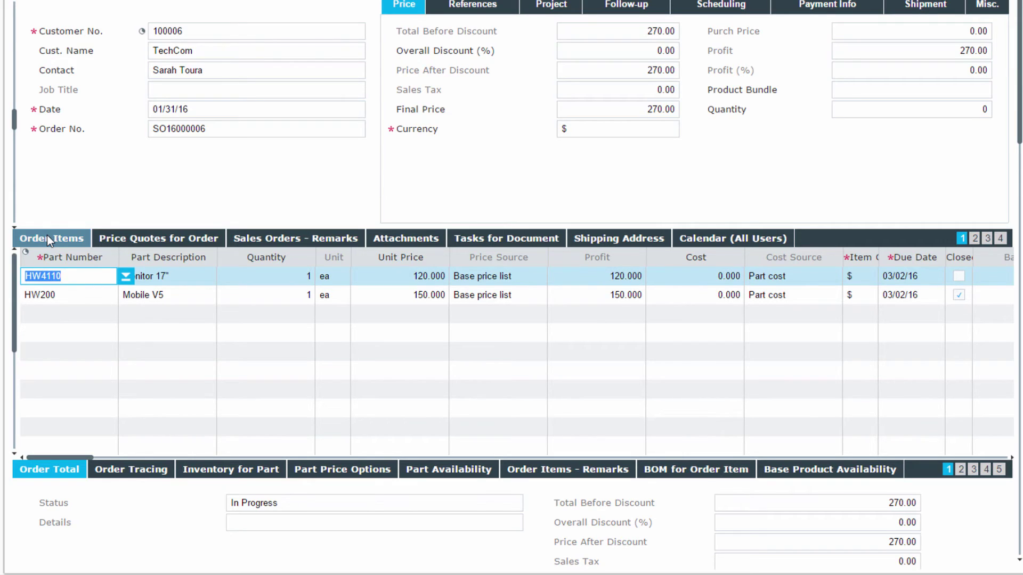
key(F4)
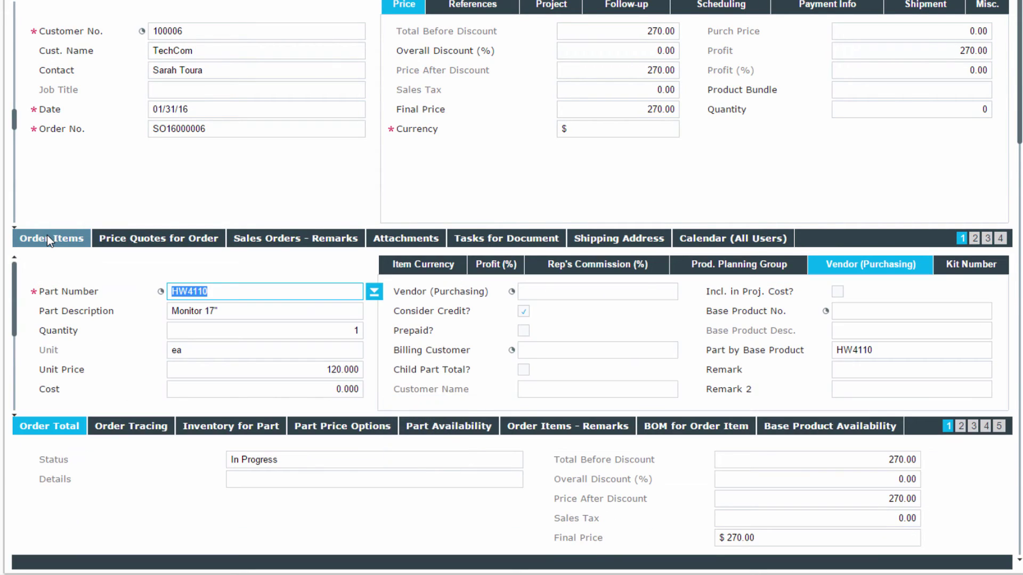
key(F4)
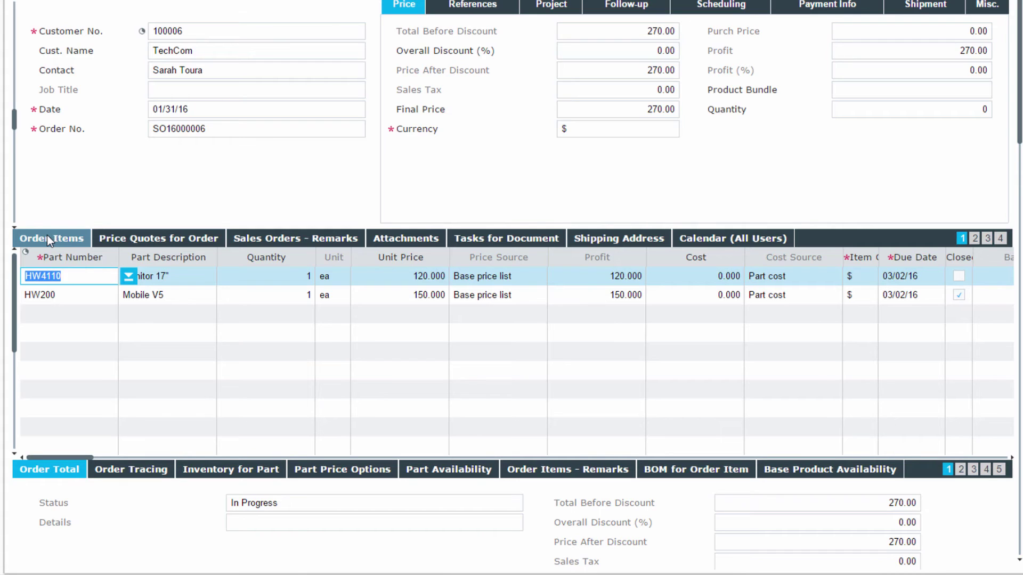
Examine the Order Tracing details for parts HW4110 and HW200 of the TechCom order, and return to the order header.
click(47, 235)
click(134, 465)
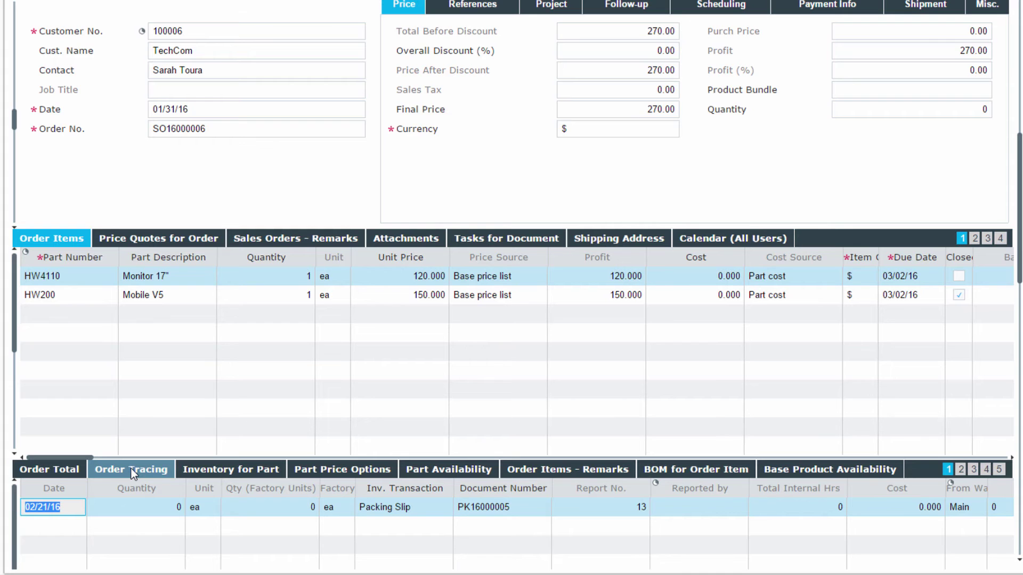
click(60, 295)
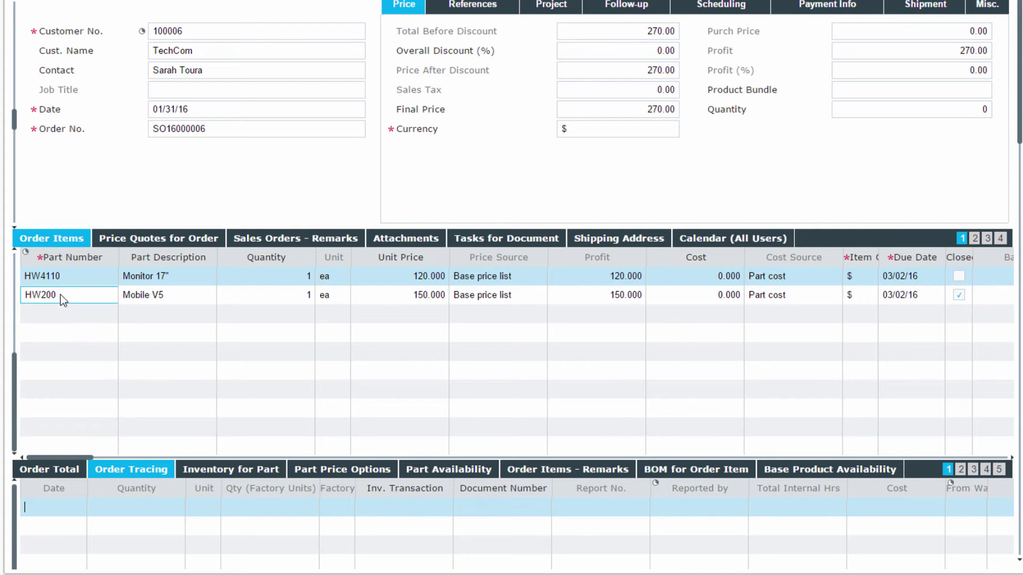
click(126, 469)
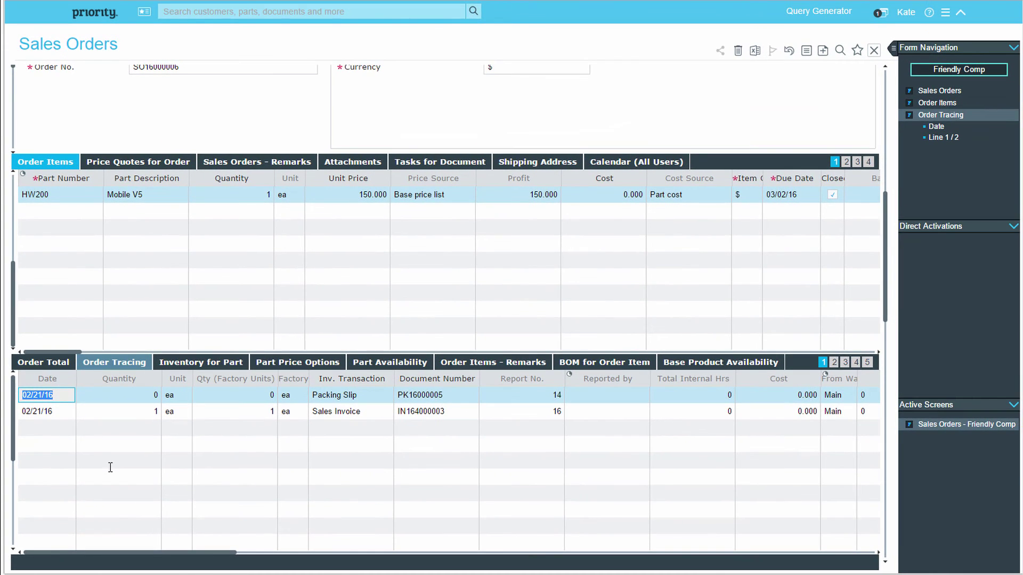
click(69, 201)
click(155, 191)
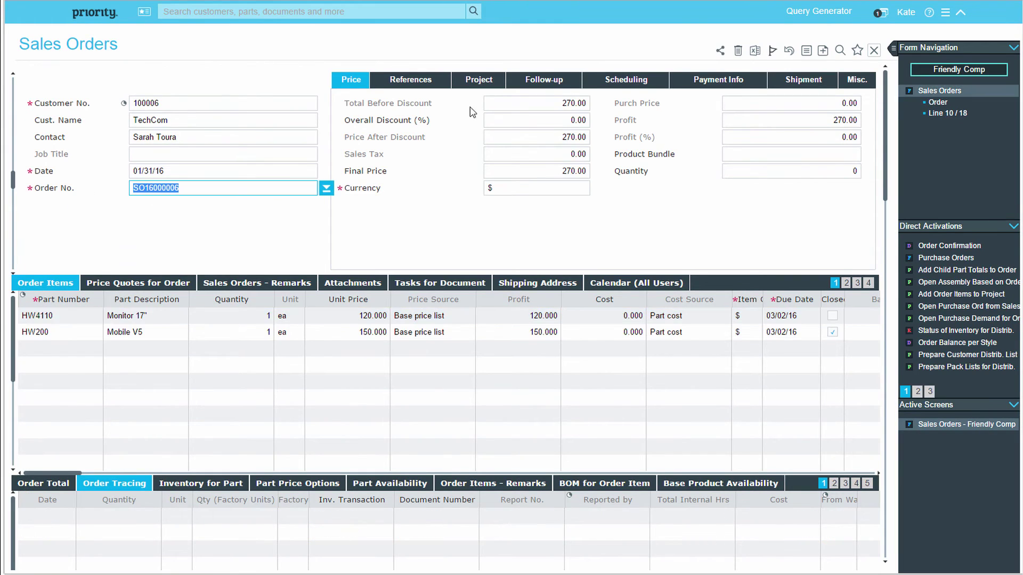
Open the Organize Sub-levels design option for the Sales Orders form.
click(945, 12)
mouse_move(888, 67)
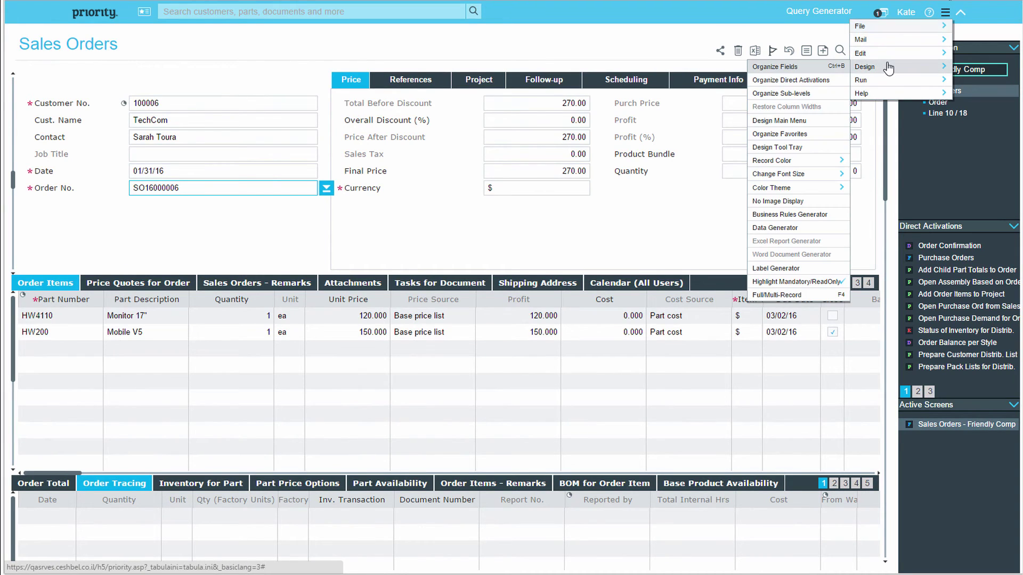
click(823, 94)
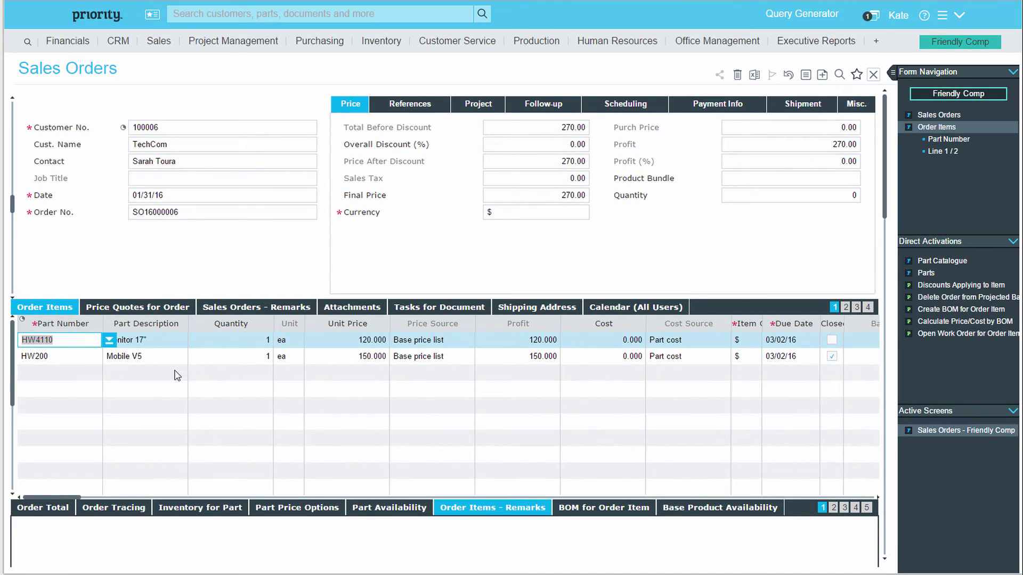
Add the remark "5 year warranty." in Order Items - Remarks for the Monitor 17" item, and return to the order header.
key(F5)
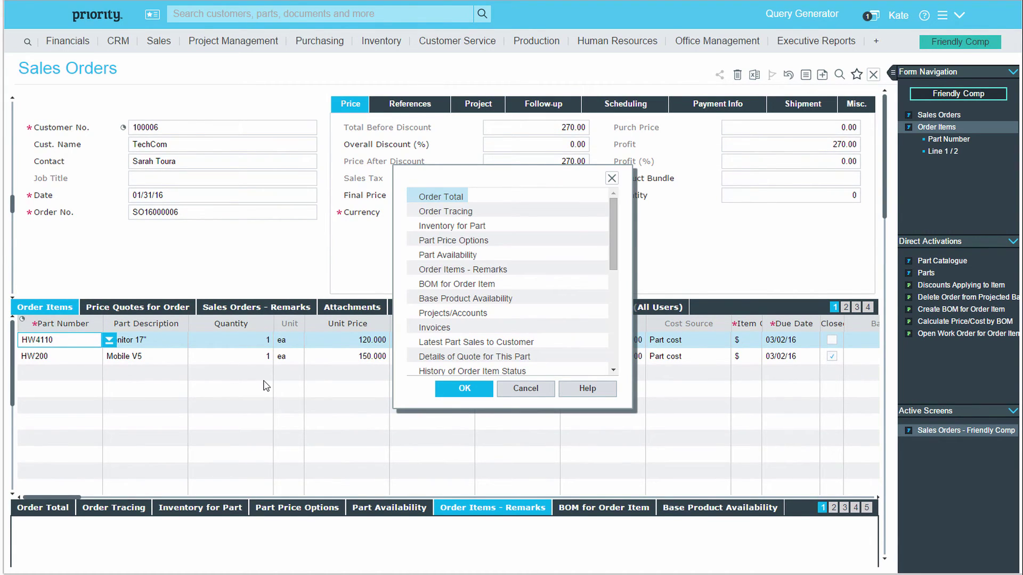
double_click(449, 272)
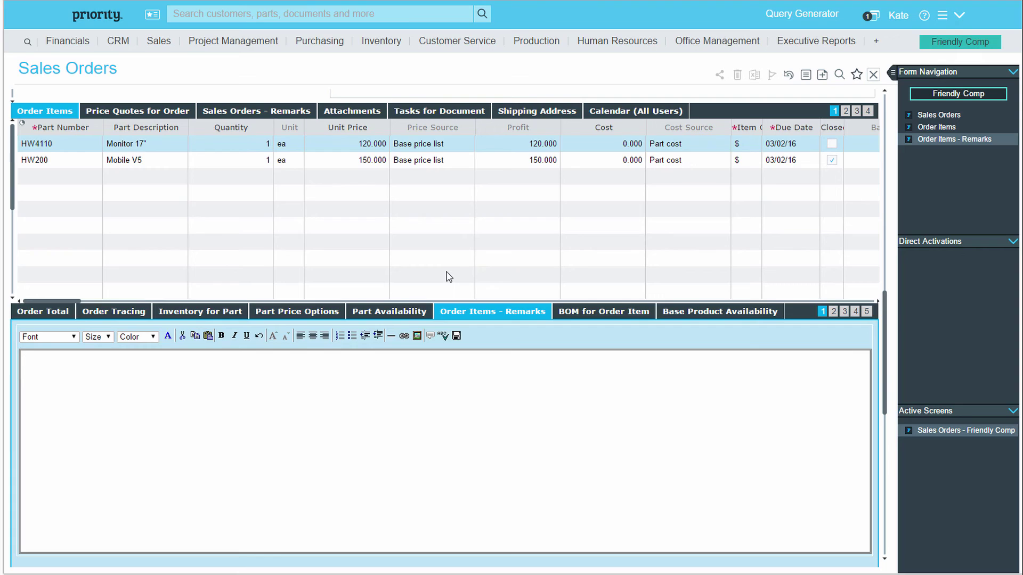
text(5 year warranty.)
click(449, 277)
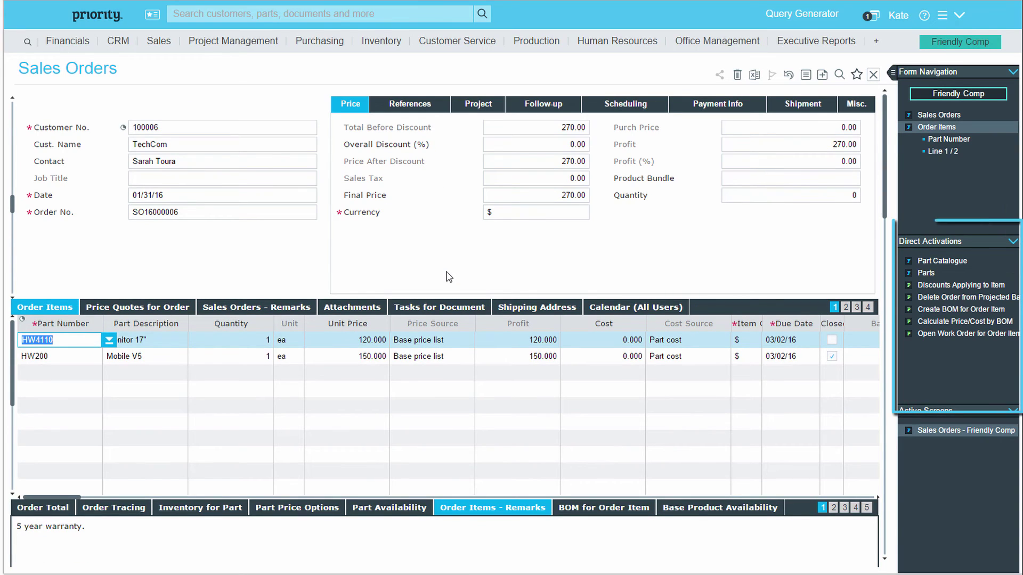
click(449, 276)
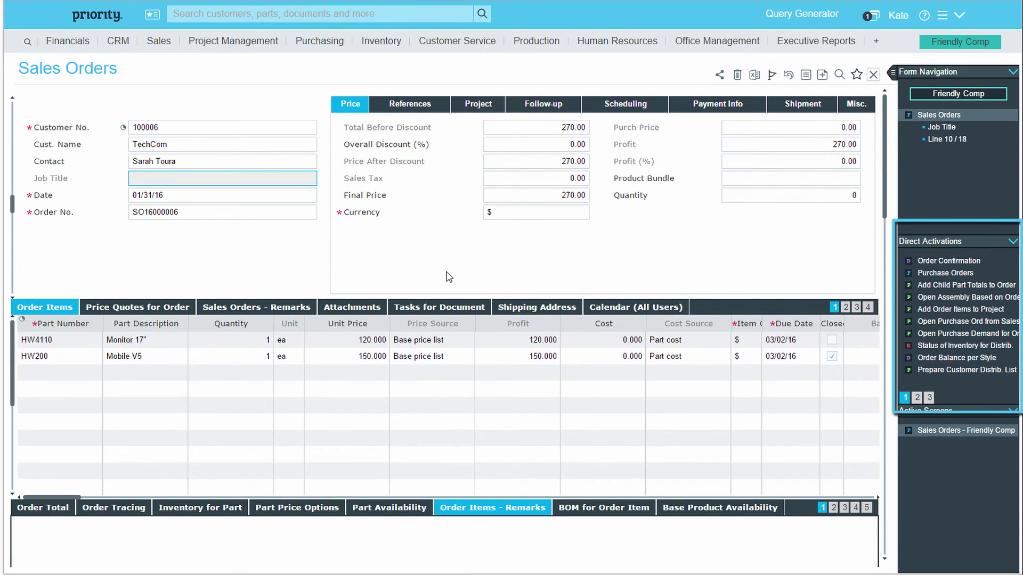
Go to the Arbitron order and run Open Purchase Ord from Sales Ord to create a purchase order from it.
key(Down)
key(Down)
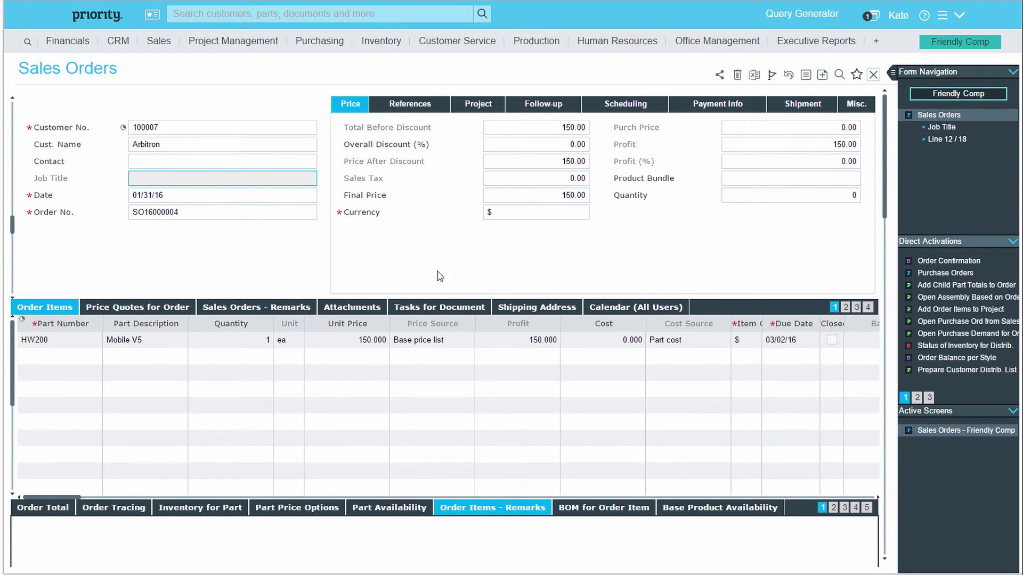
click(954, 321)
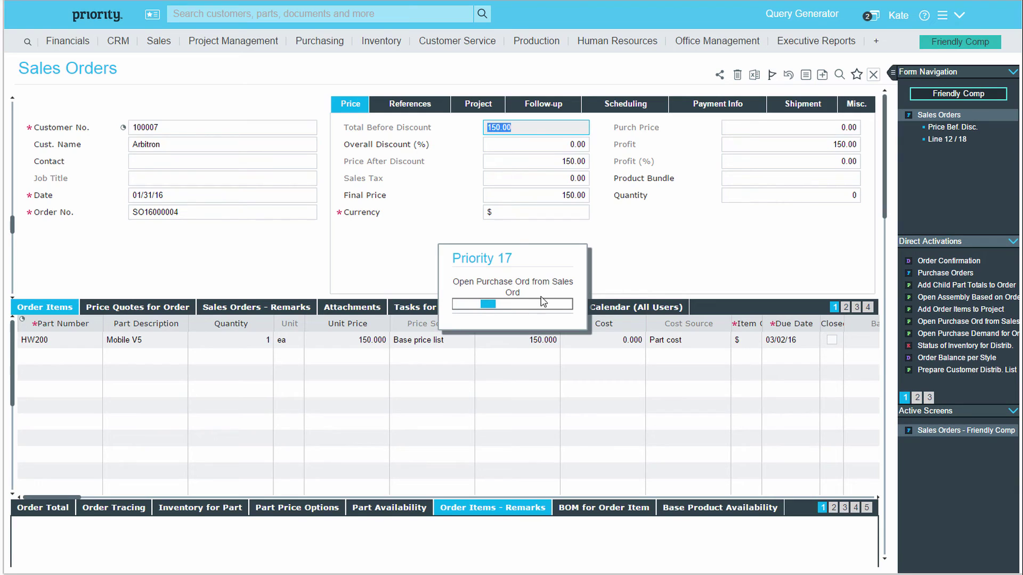
click(468, 322)
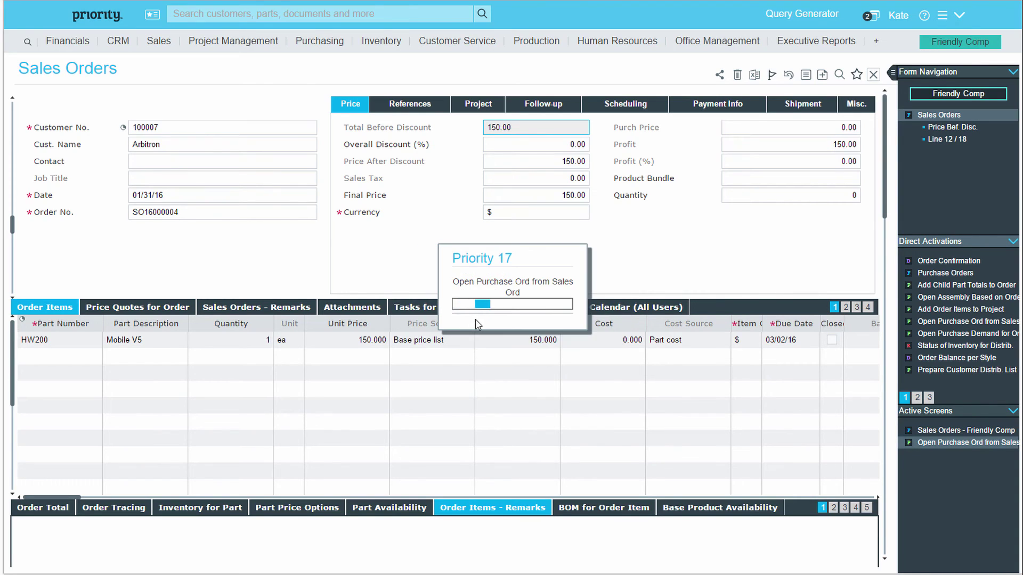
click(539, 327)
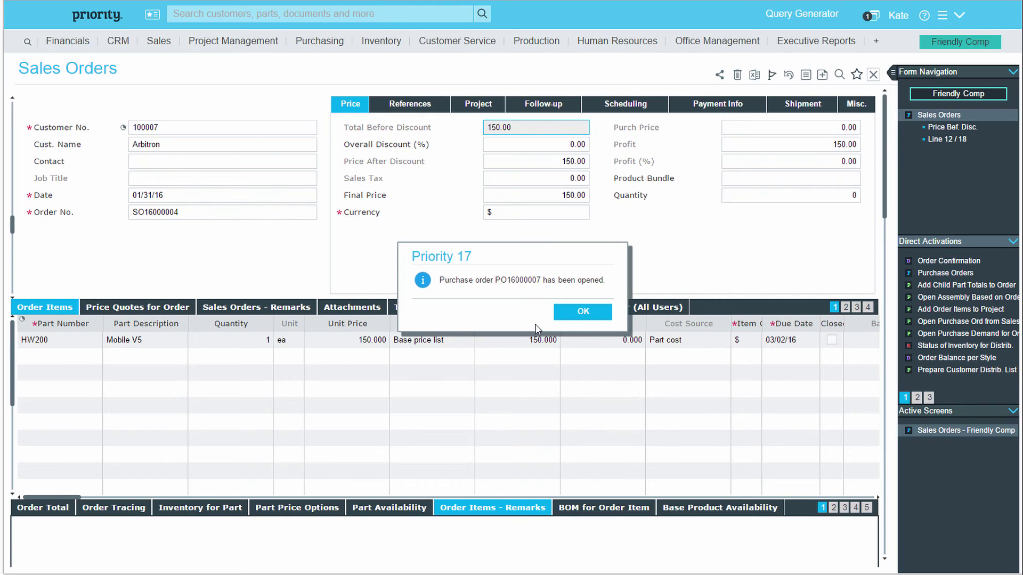
click(580, 314)
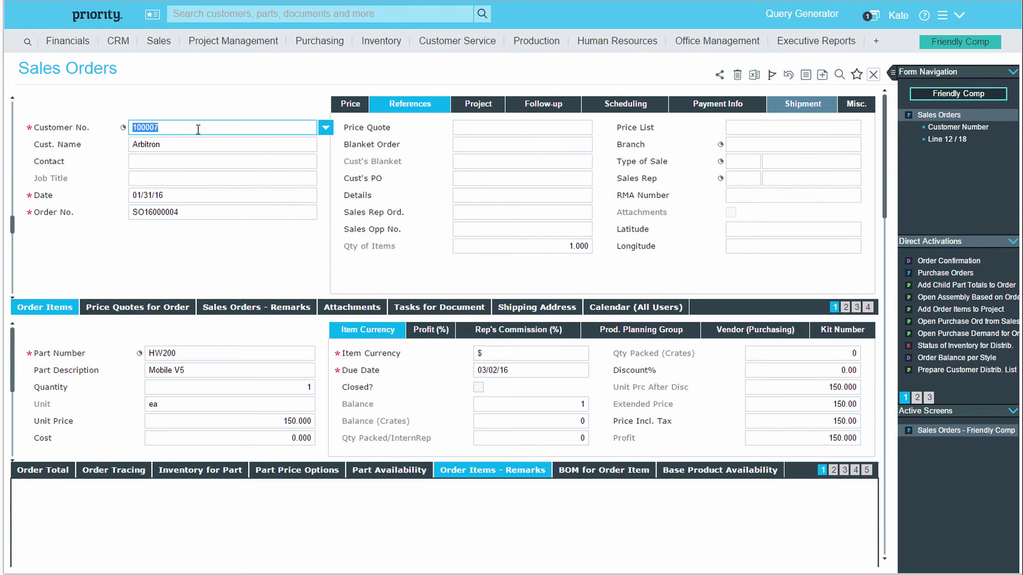
View the purchase order linked to the Arbitron sales order, return to the order, and display its list of direct activations.
click(282, 213)
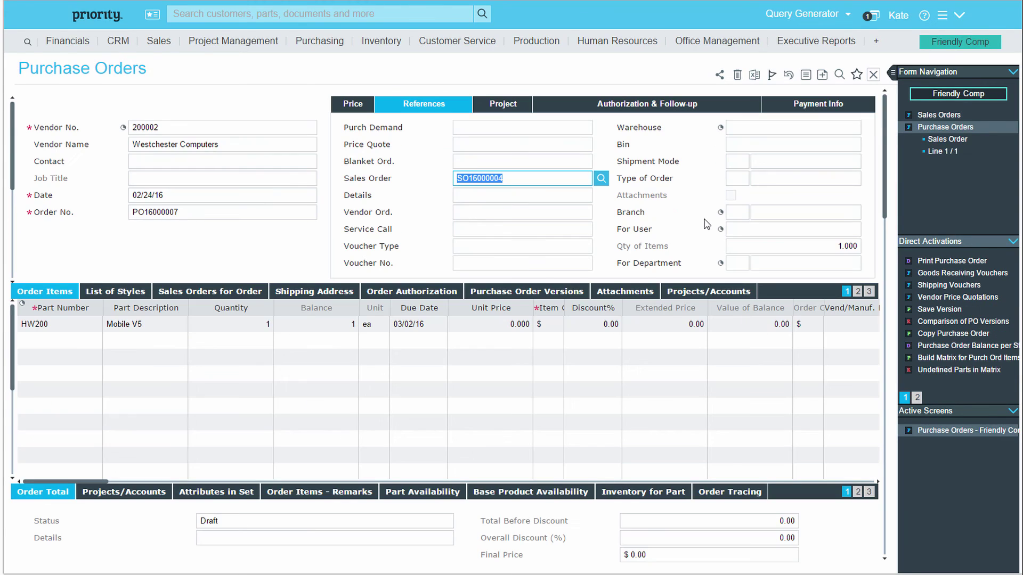
key(Escape)
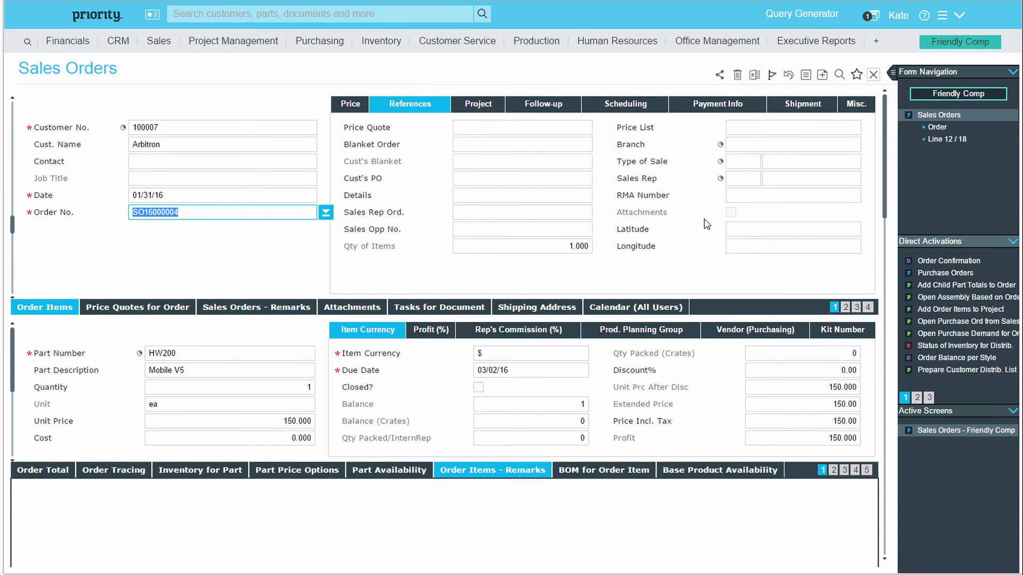
key(ctrl+F5)
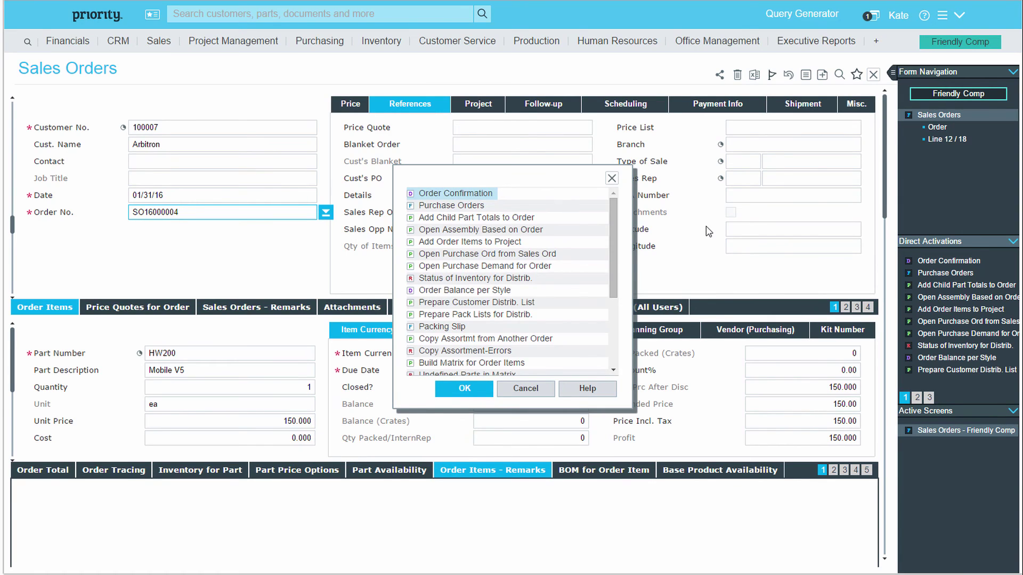
double_click(532, 201)
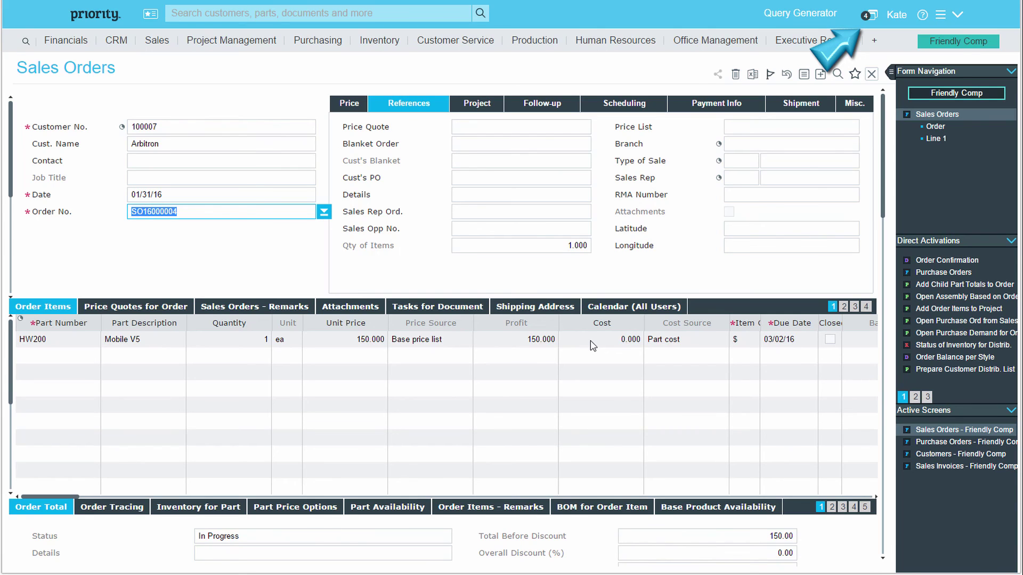
Display the switcher list of open screens and browse down to Purchase Orders, then back up to Sales Orders.
key(ctrl+Tab)
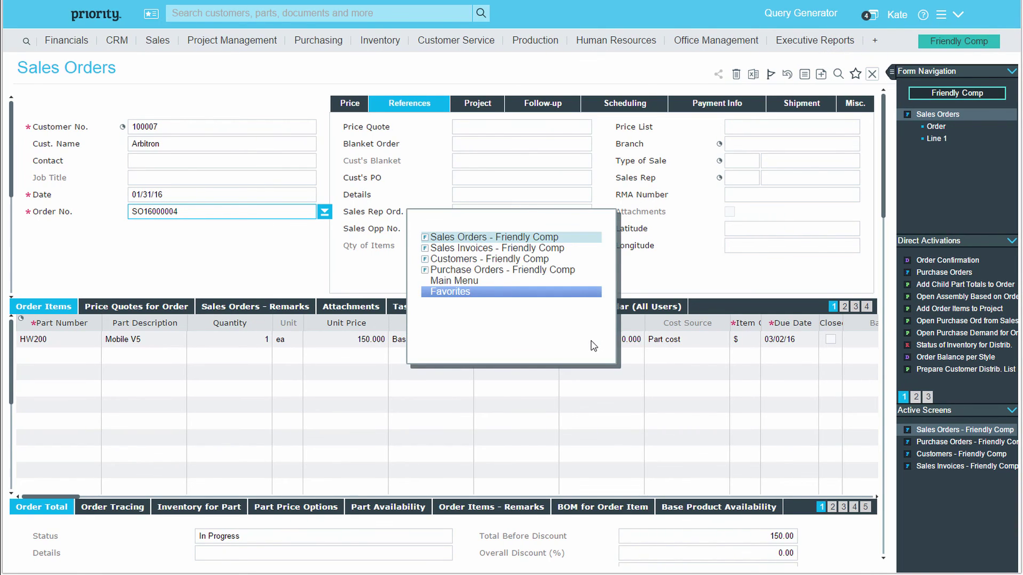
key(ctrl+Down)
key(ctrl+Down)
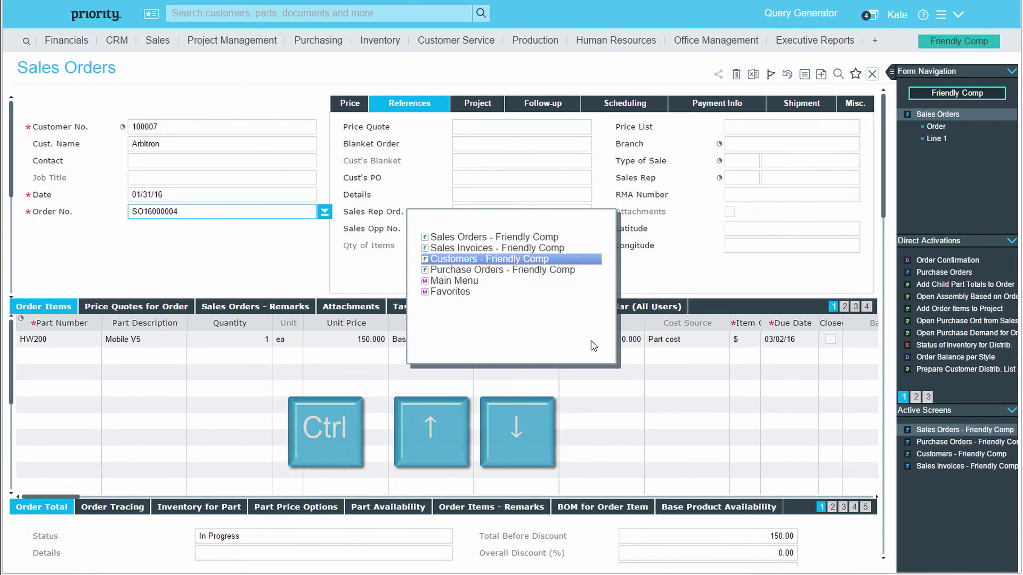
key(ctrl+Down)
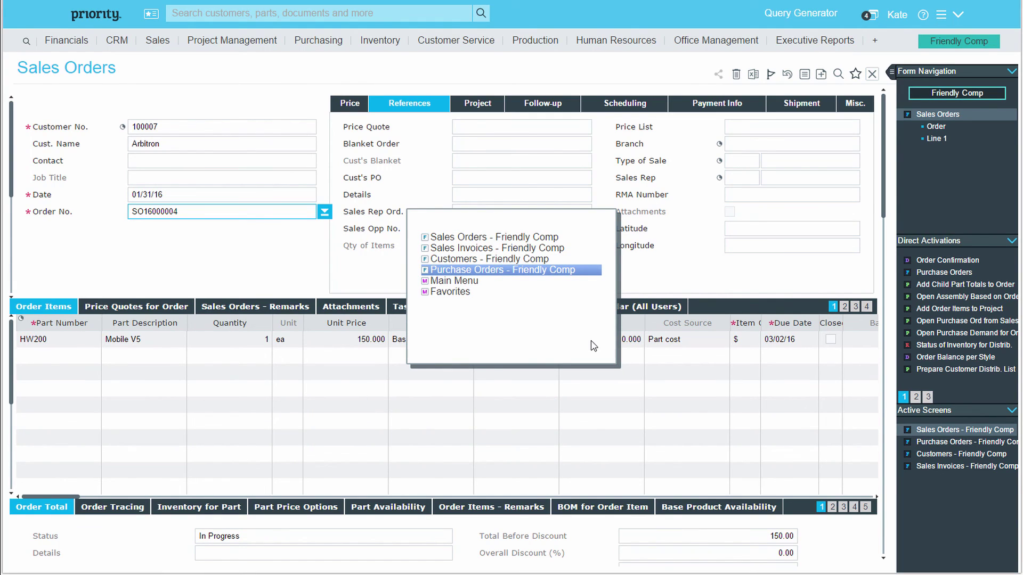
key(ctrl+Up)
key(ctrl+Up)
key(ctrl+Up)
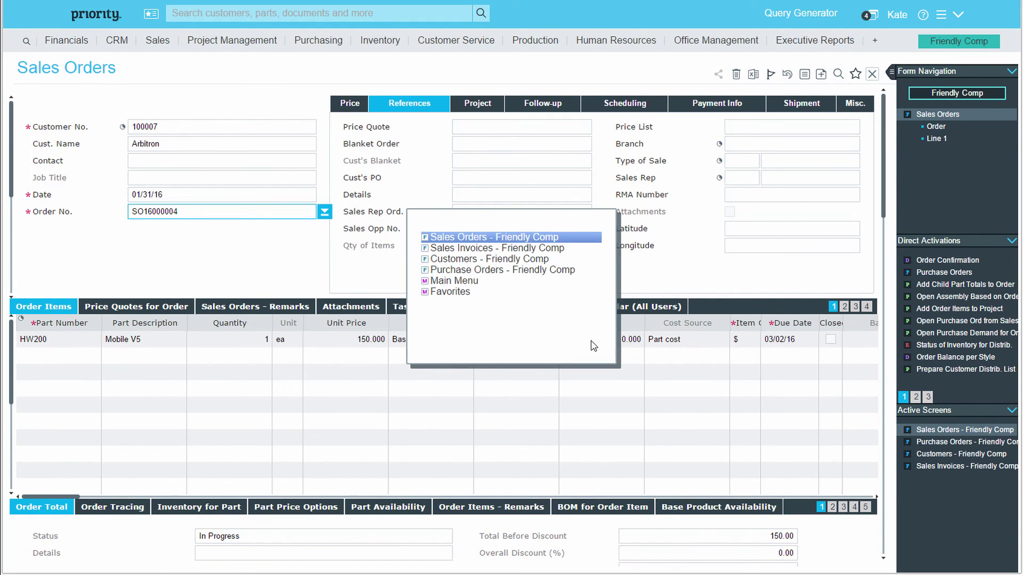
Close all active screens at once to return to the home page.
right_click(944, 442)
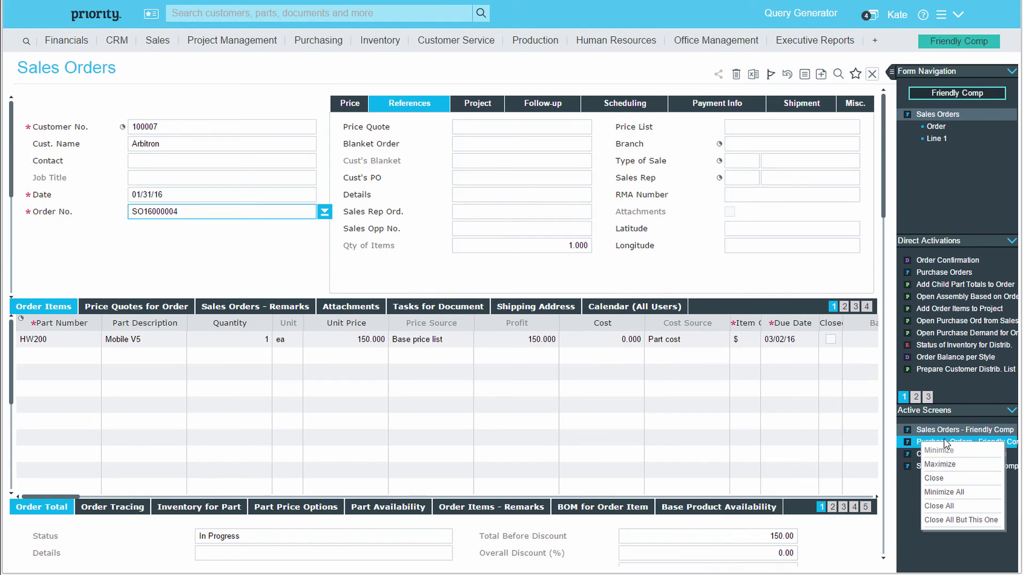
click(940, 506)
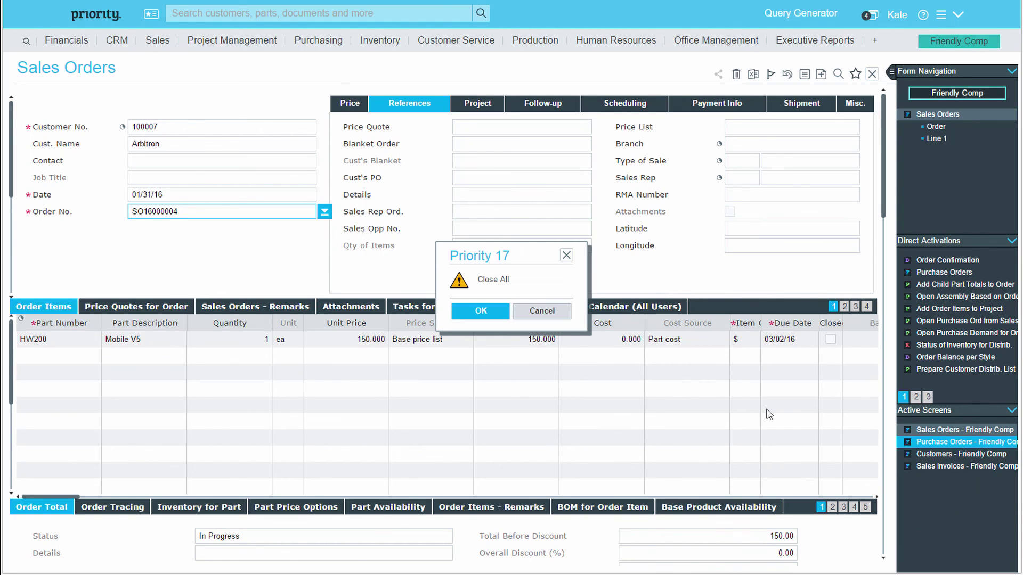
click(480, 310)
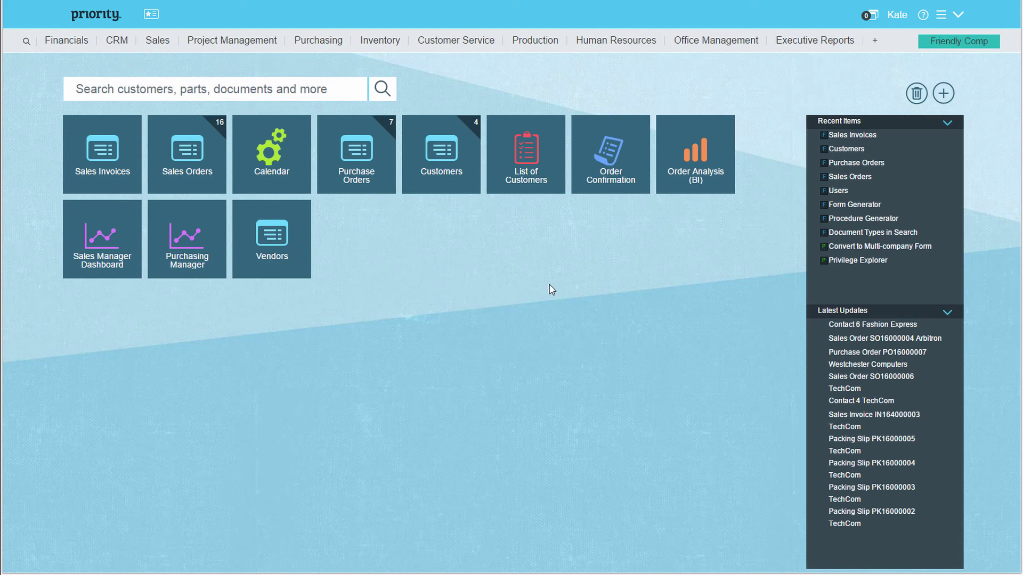
Display the list of help resources from the home page.
click(923, 19)
click(894, 59)
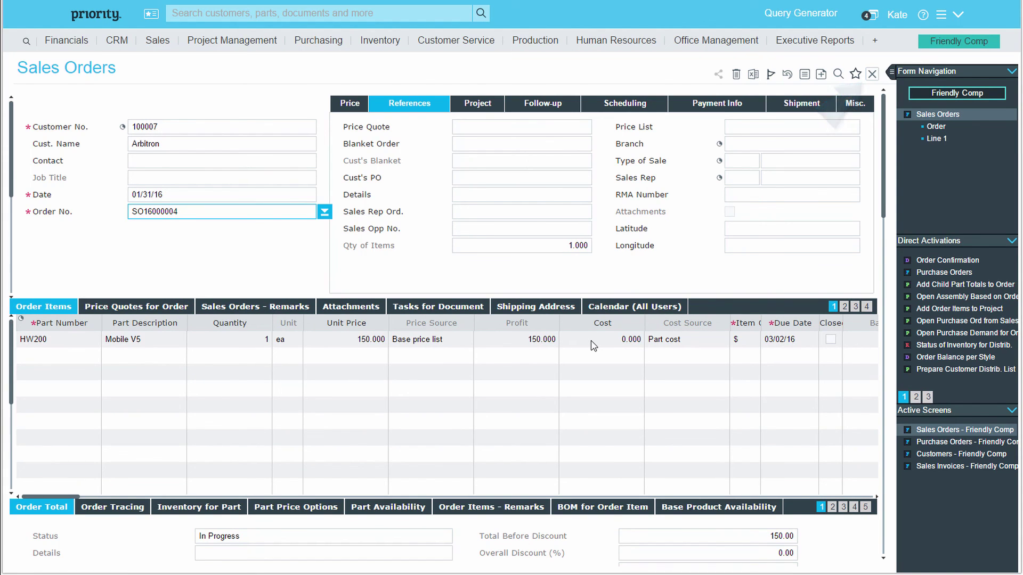
key(Escape)
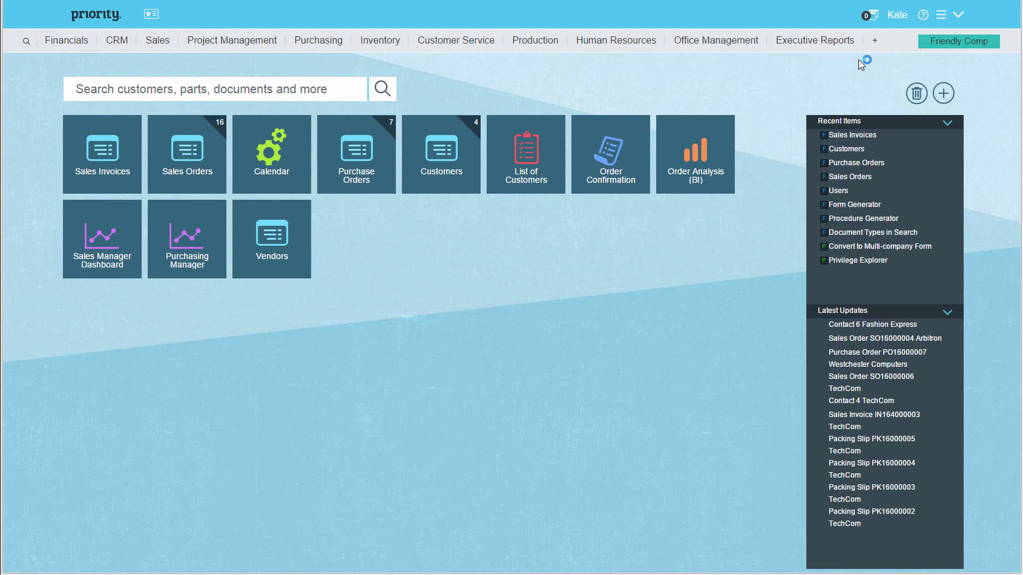
click(922, 15)
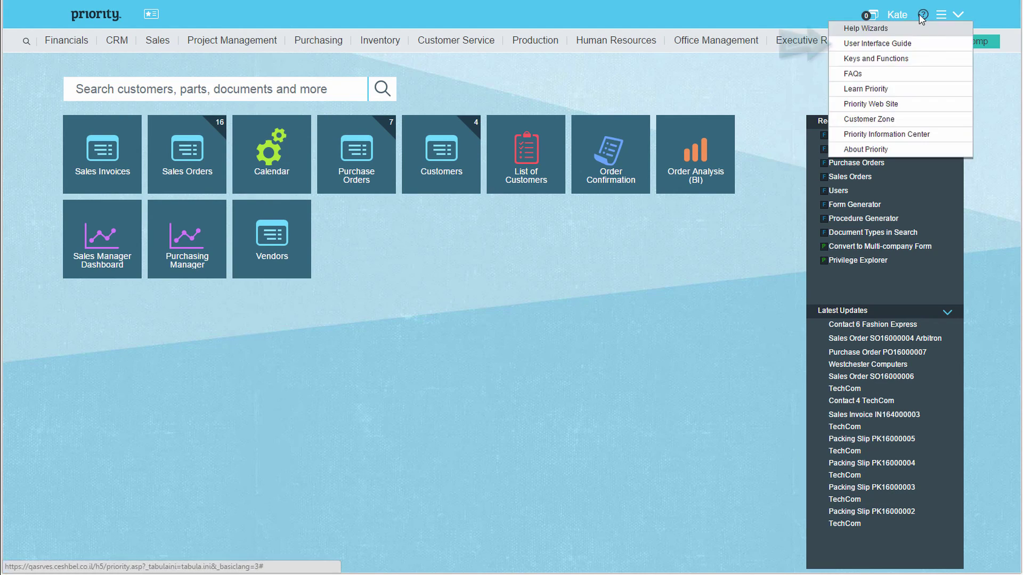